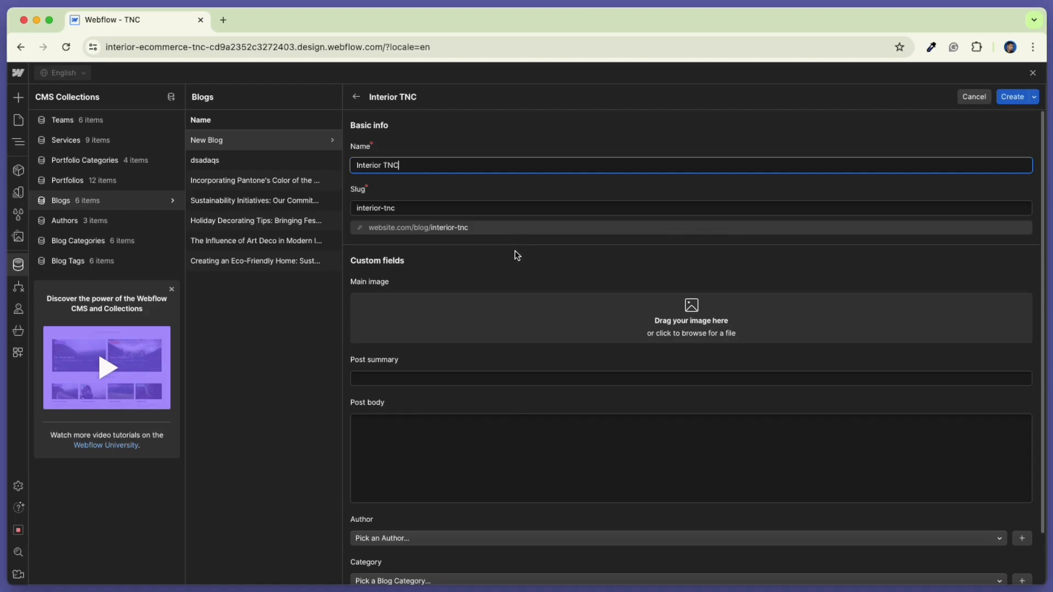
# - Upload interior_tnc_cms_webflow_template.webp from Downloads as the main image of the new Interior TNC blog item
pyautogui.click(622, 320)
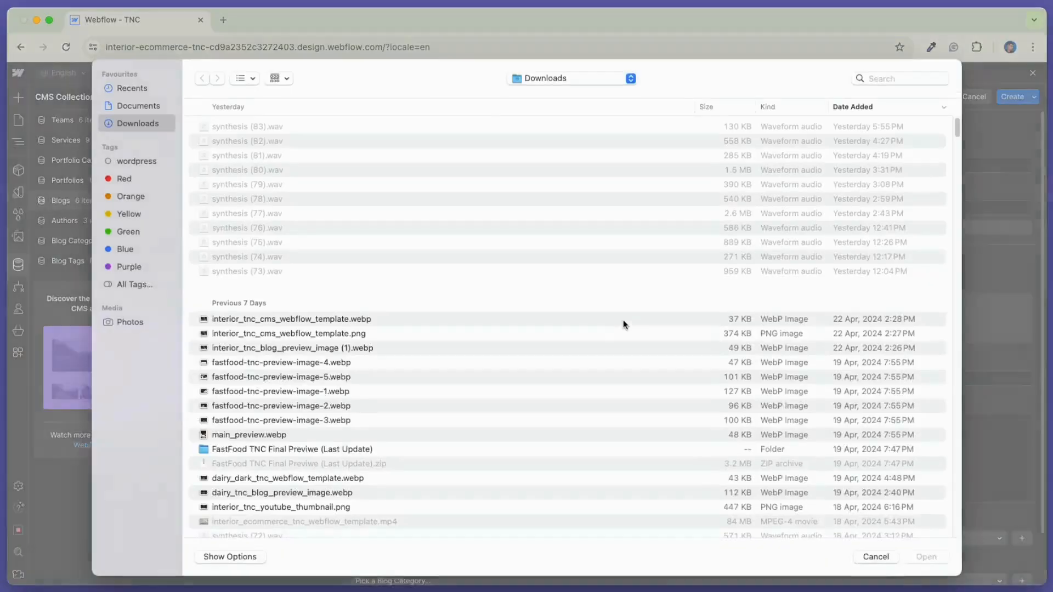
pyautogui.click(356, 319)
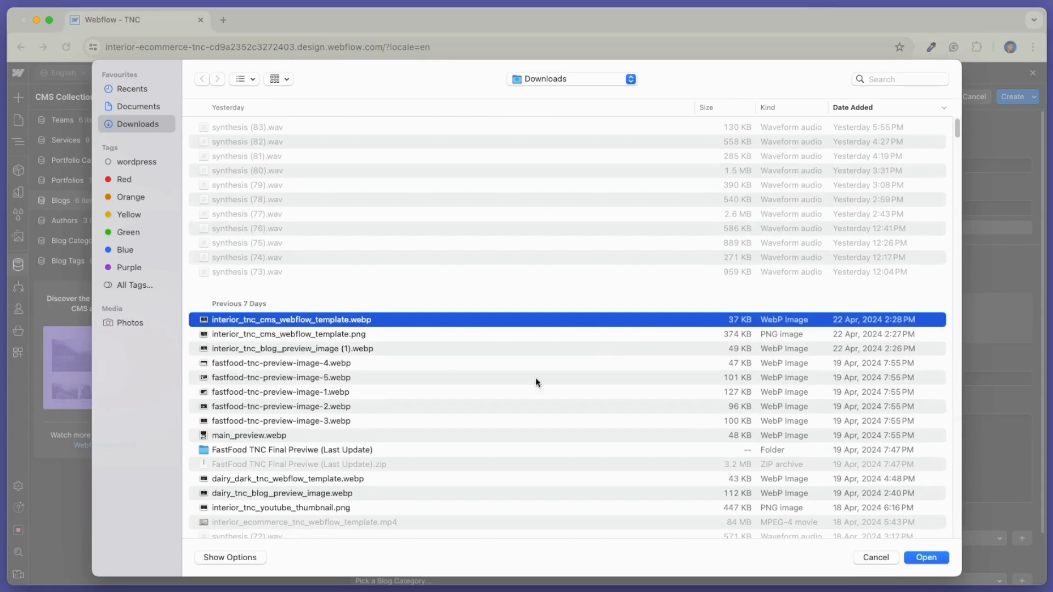
pyautogui.click(930, 556)
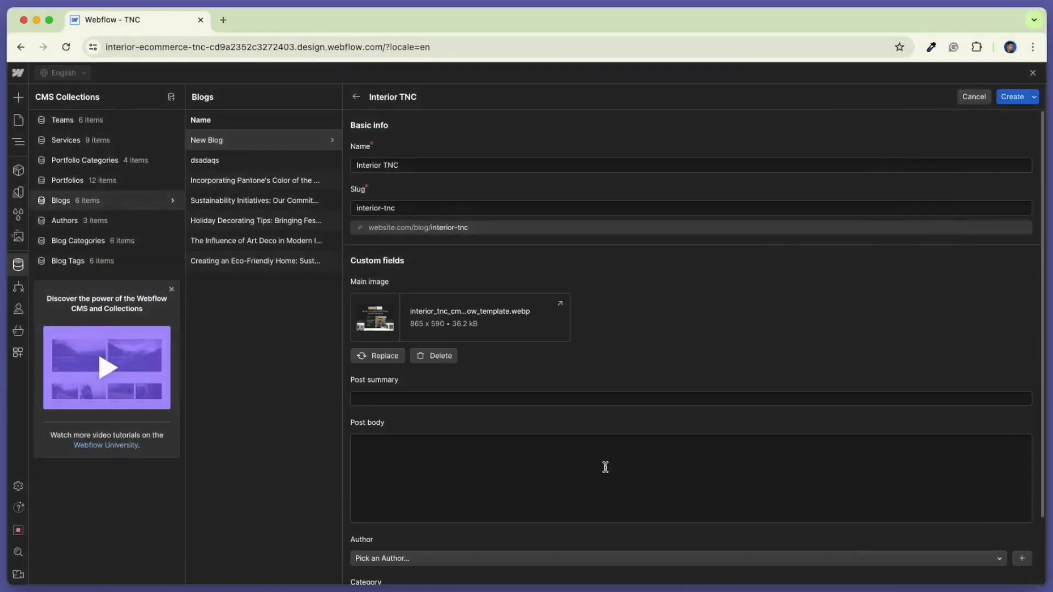
# - Enter the post summary "Interior TNC webflow Template" and the post body "Hello, Welcome to ThemeNcode LLC. This is for learning."
pyautogui.click(469, 391)
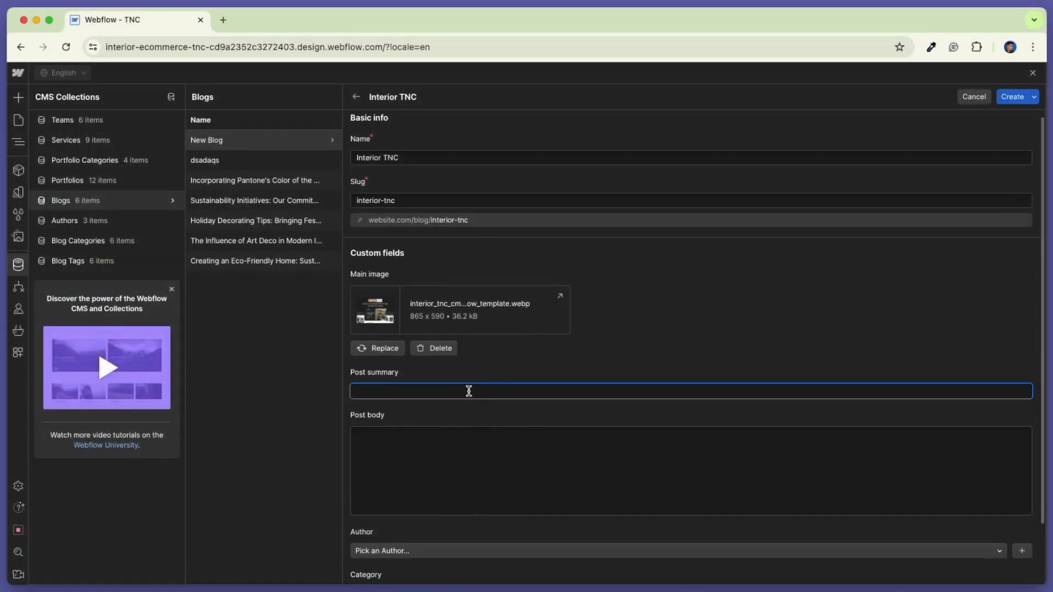
pyautogui.write('Interior TNC webflow Template')
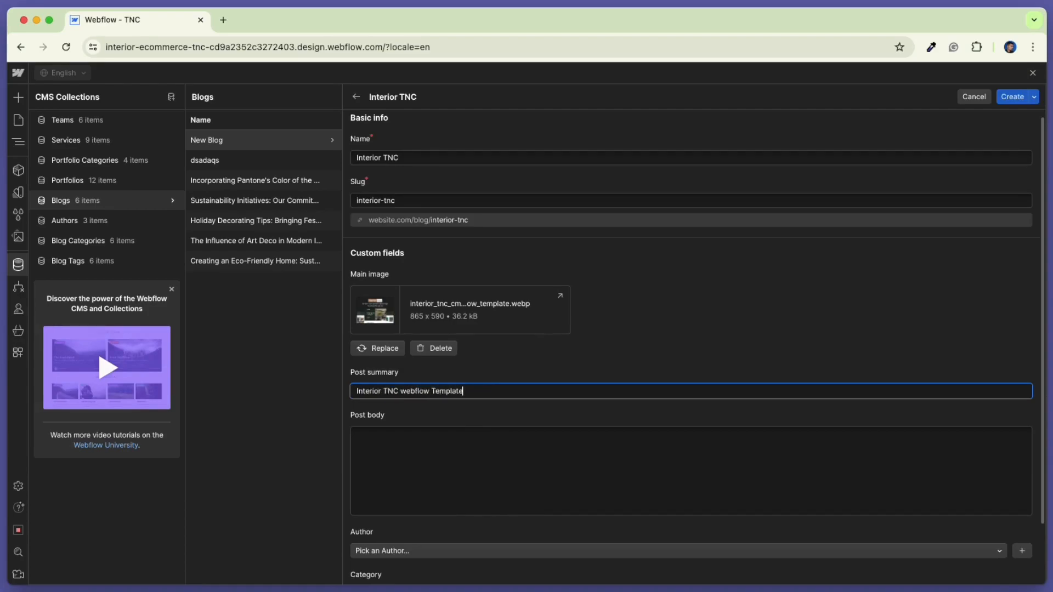
pyautogui.scroll(-3, 482, 393)
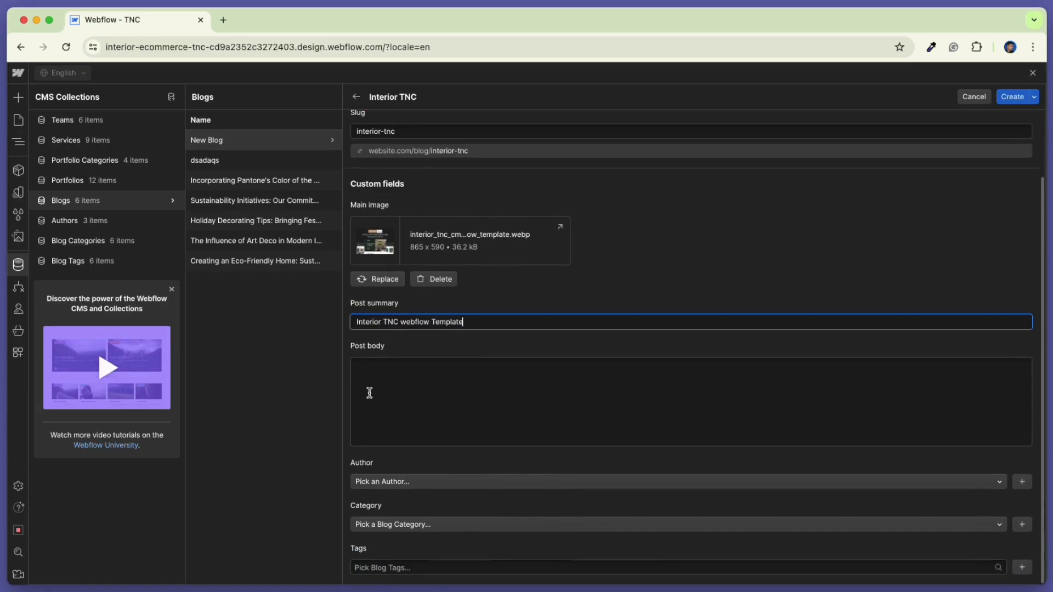
pyautogui.click(490, 381)
pyautogui.write('H')
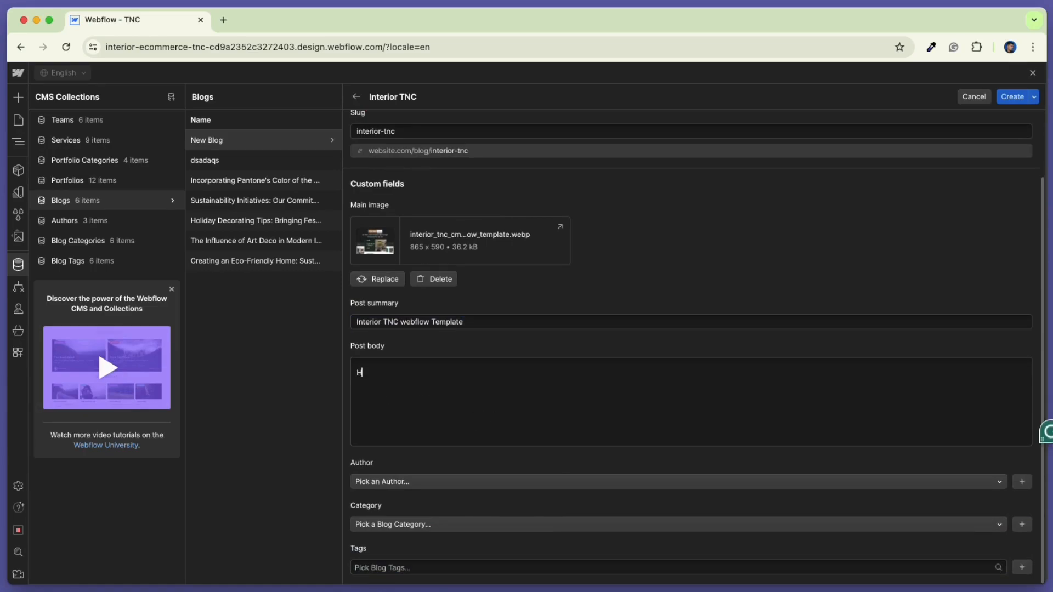
pyautogui.write('ello, Welcome to ThemeNcode LL')
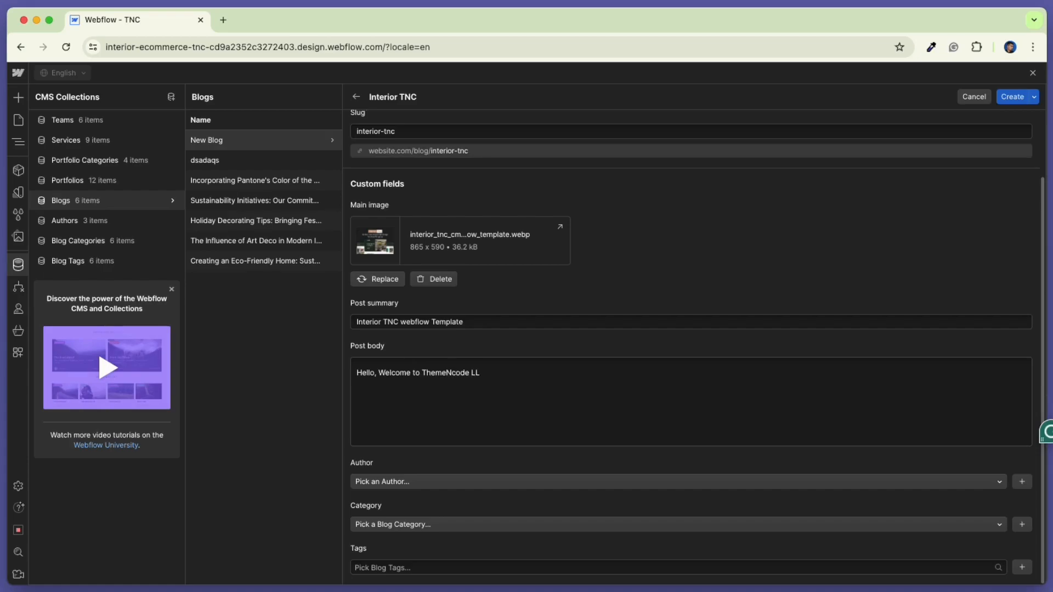
pyautogui.write('C. This is for learning.')
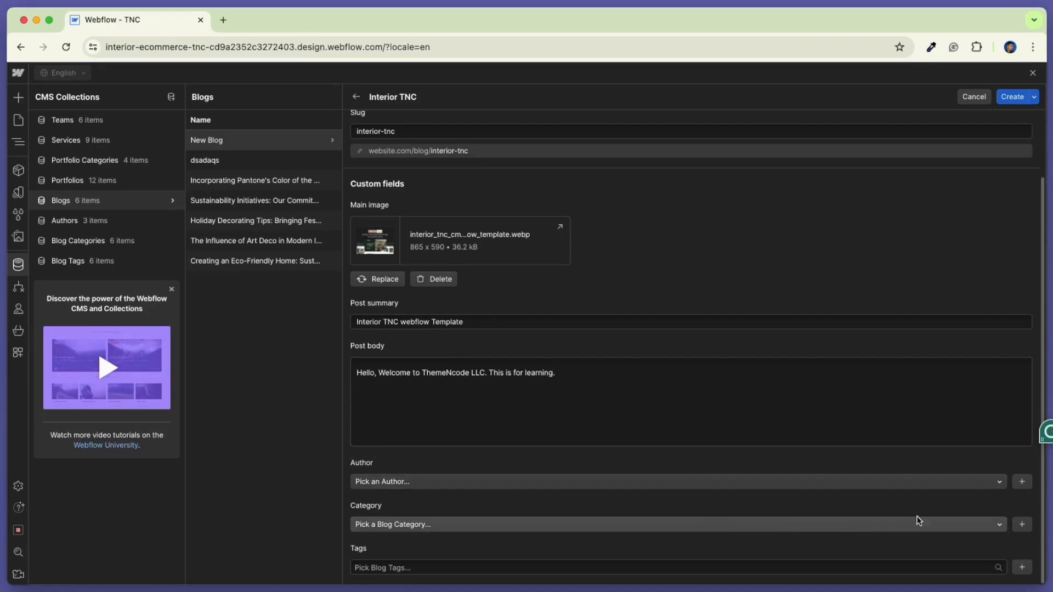
pyautogui.click(1000, 484)
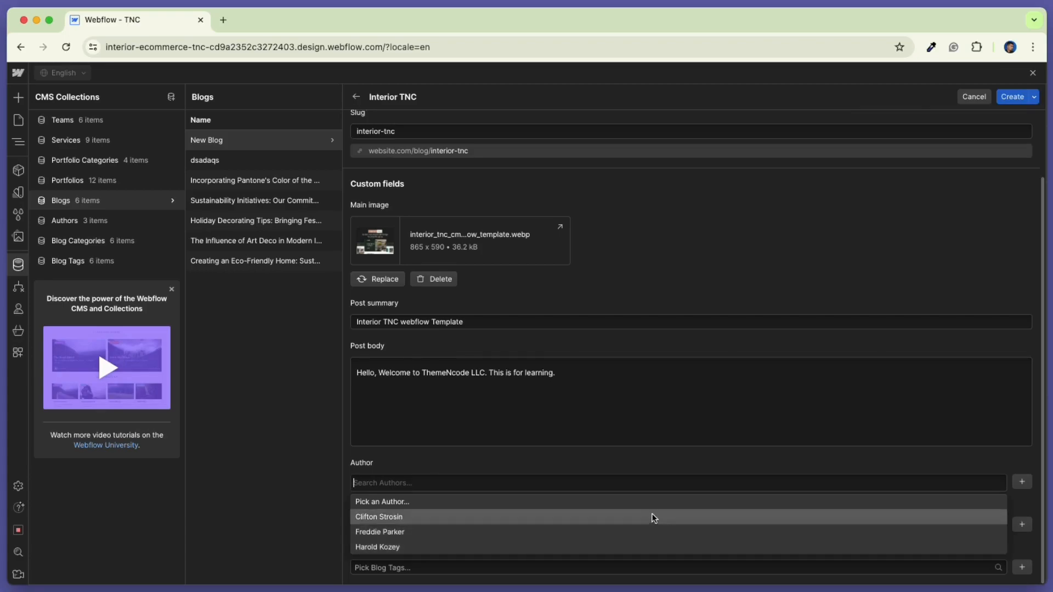
pyautogui.click(1022, 481)
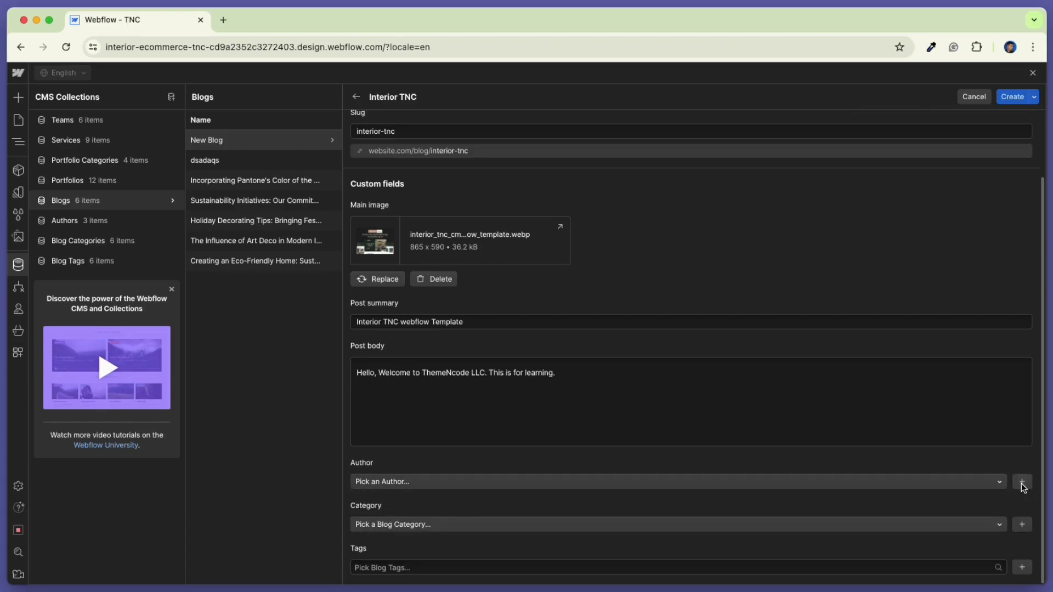
pyautogui.click(1020, 483)
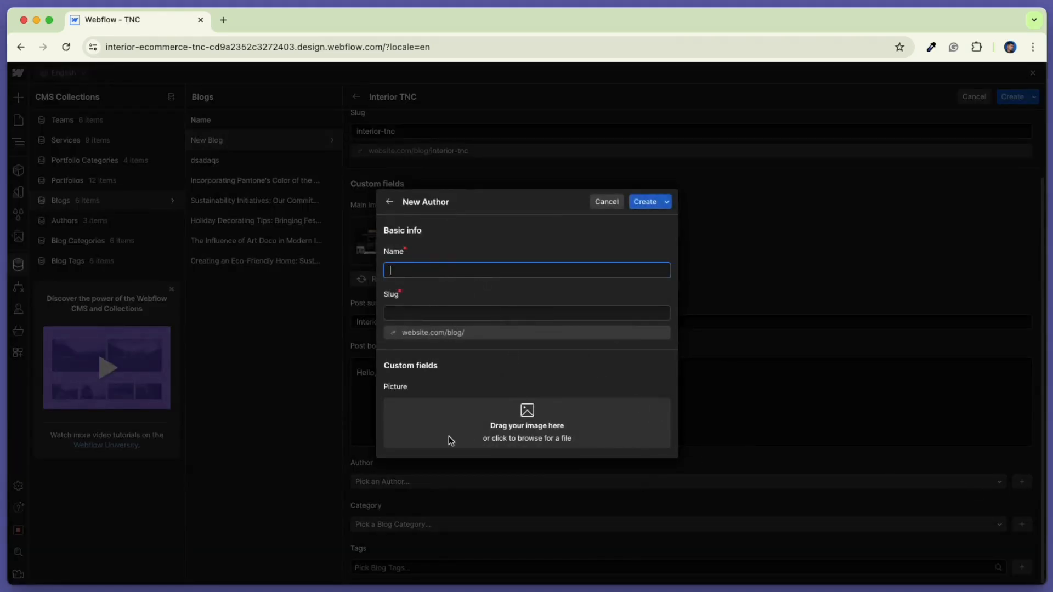
pyautogui.click(597, 203)
# - Assign the first listed existing author and the Interior category to the blog post
pyautogui.click(554, 481)
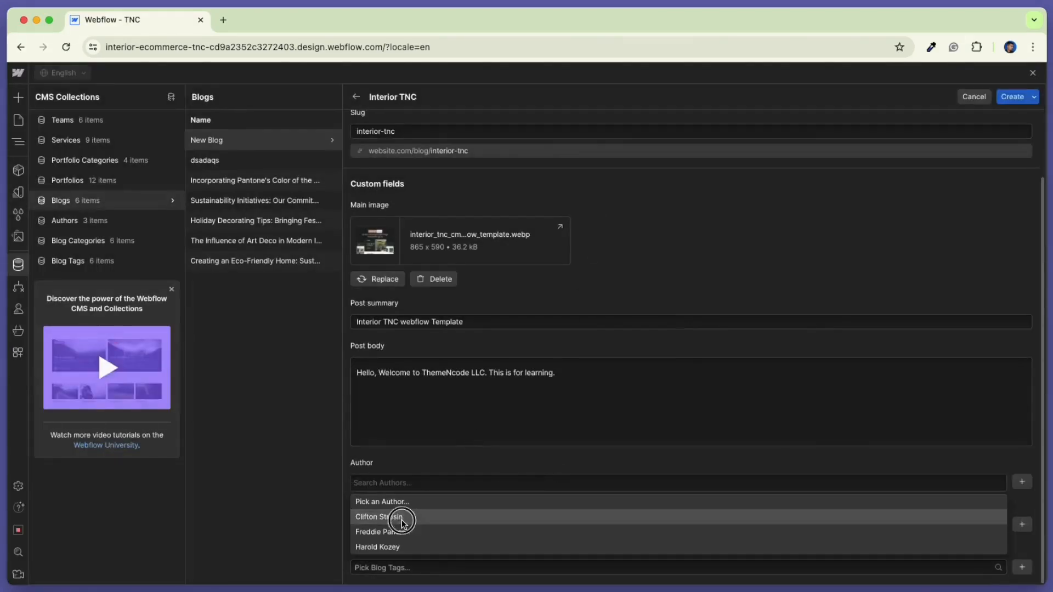
pyautogui.click(402, 518)
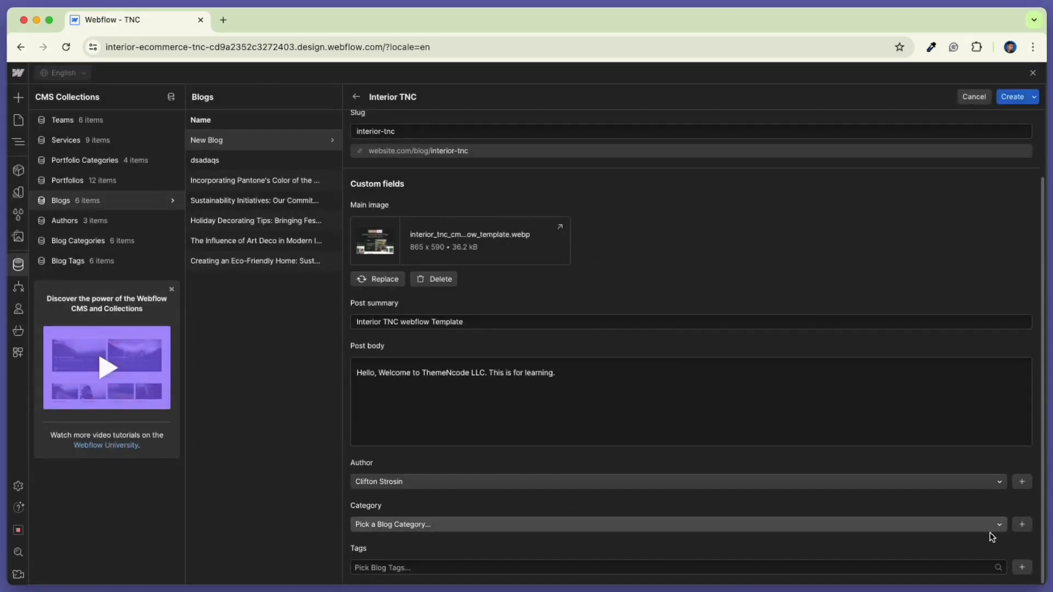
pyautogui.click(686, 524)
pyautogui.scroll(-2, 669, 574)
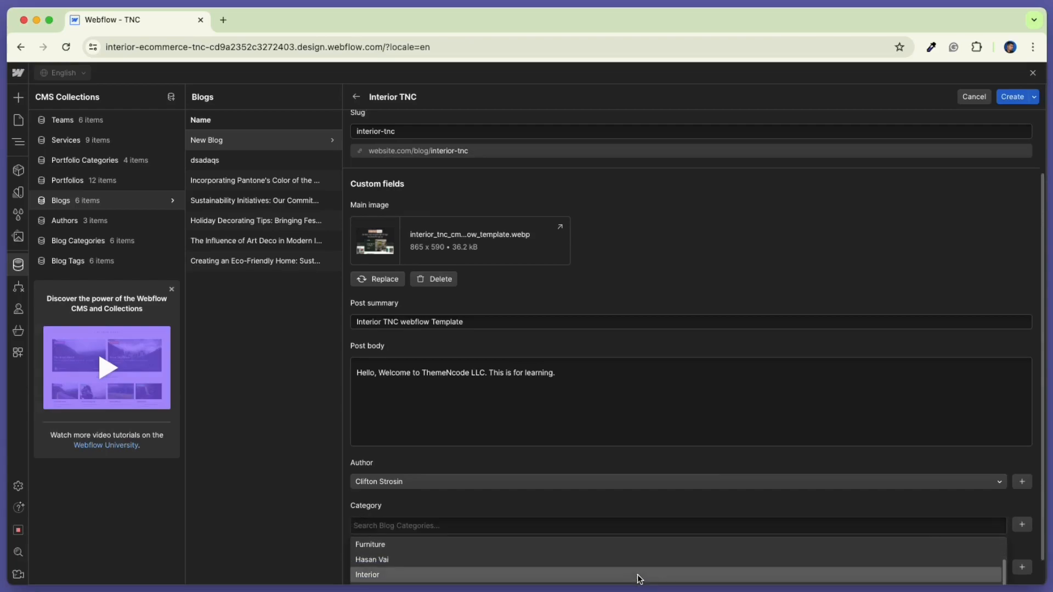
pyautogui.scroll(-3, 637, 579)
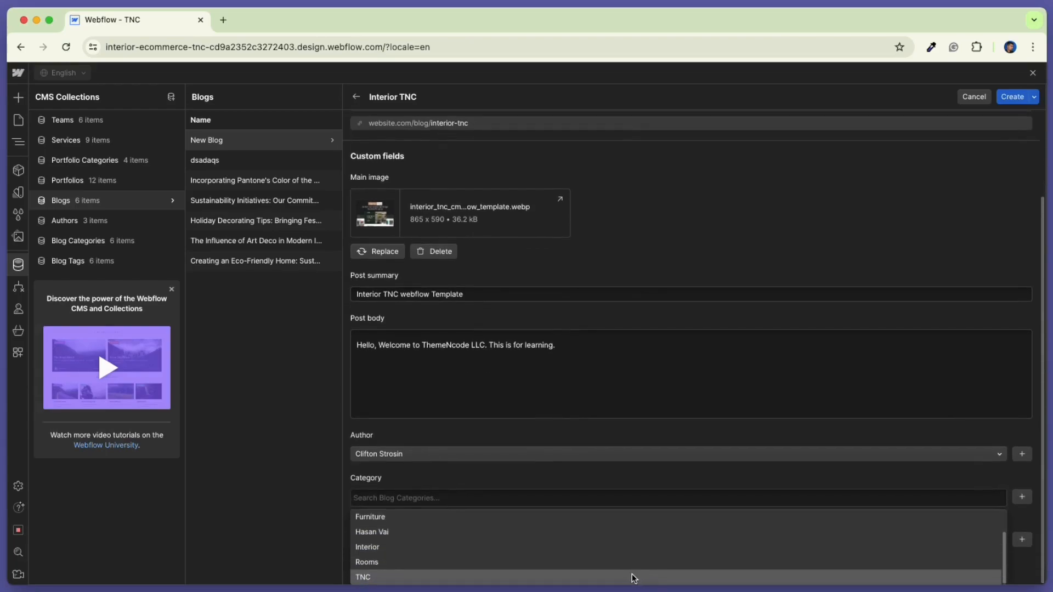
pyautogui.click(623, 547)
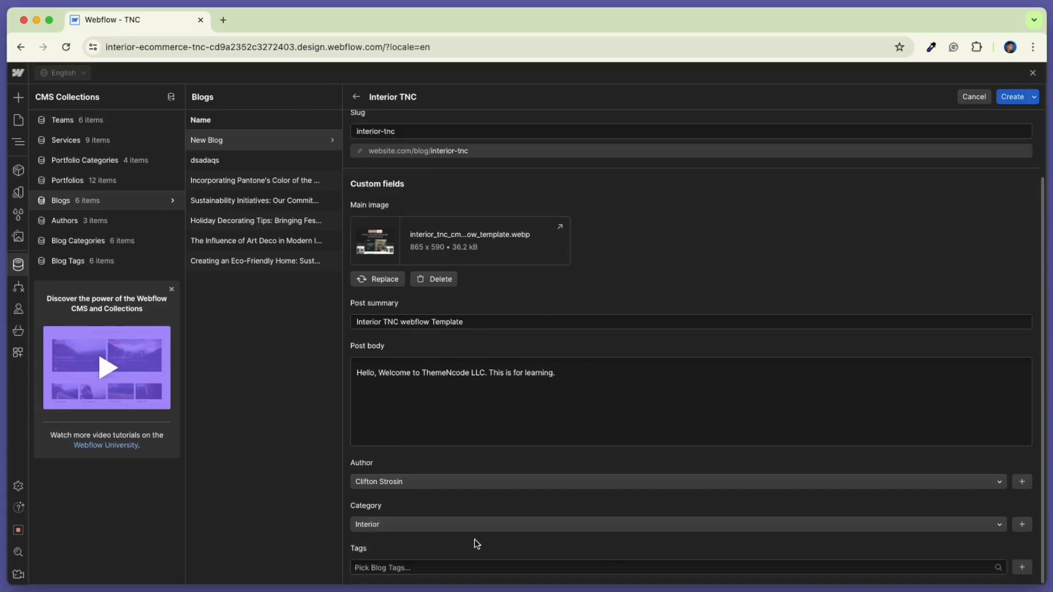
pyautogui.click(1021, 524)
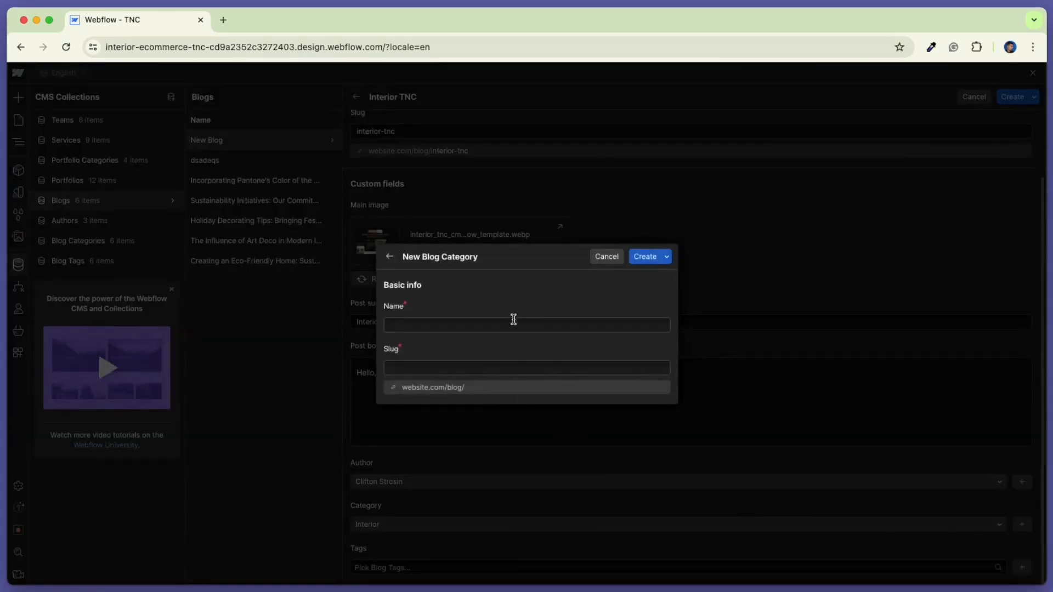
pyautogui.click(388, 256)
# - Add the tags Speech, Committee and Event to the blog post and create the item
pyautogui.click(468, 565)
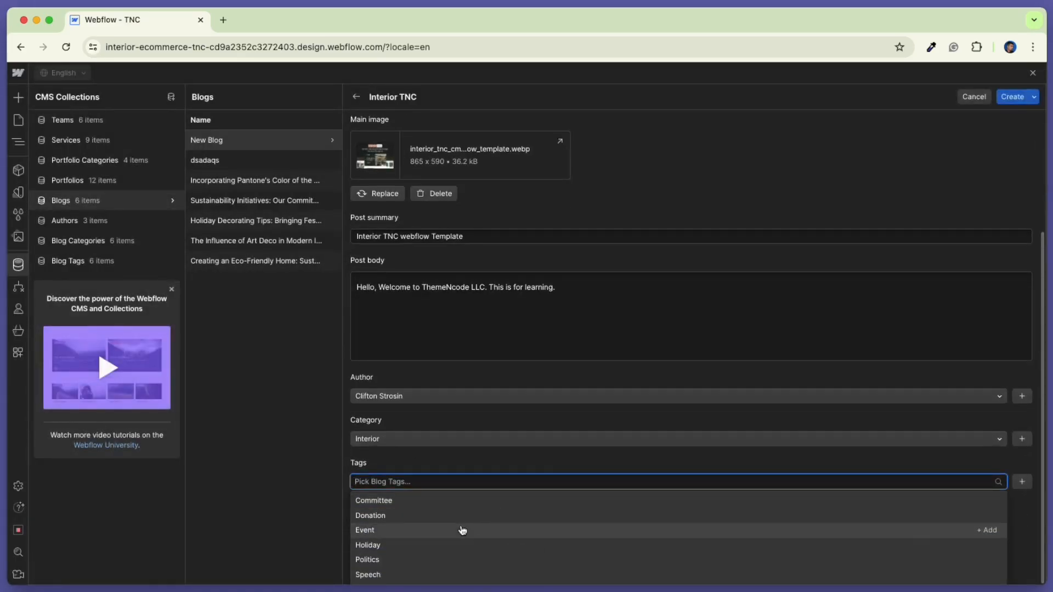
pyautogui.click(454, 574)
pyautogui.click(395, 514)
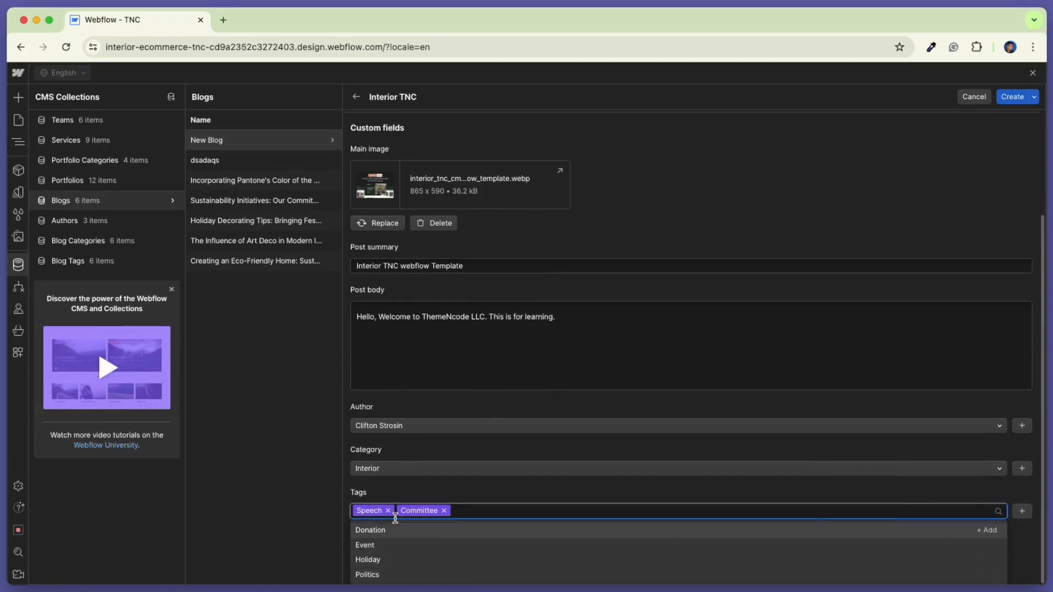
pyautogui.click(415, 544)
pyautogui.click(962, 499)
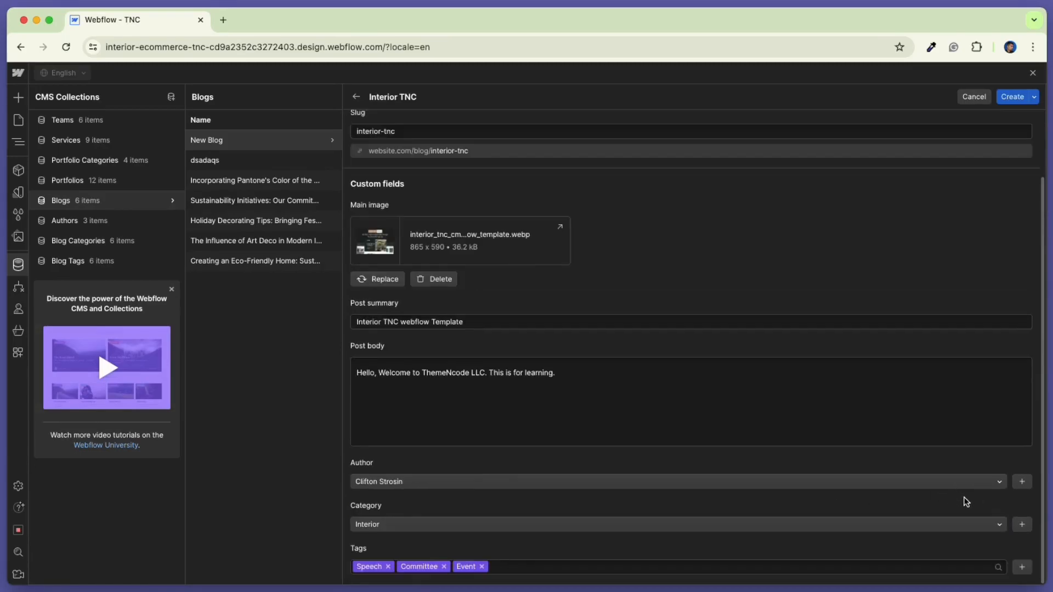
pyautogui.click(1022, 566)
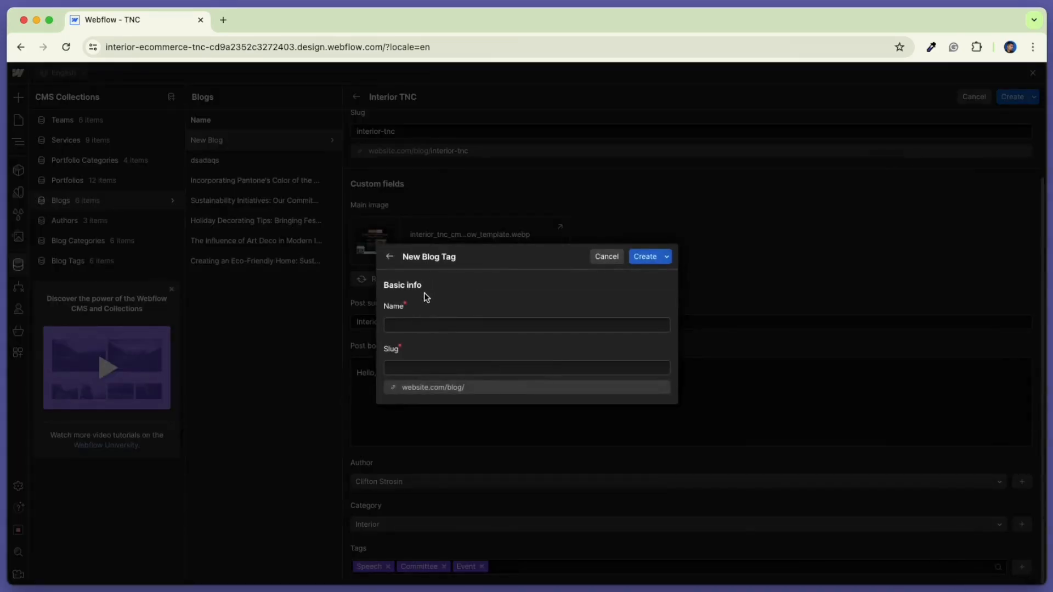
pyautogui.click(592, 261)
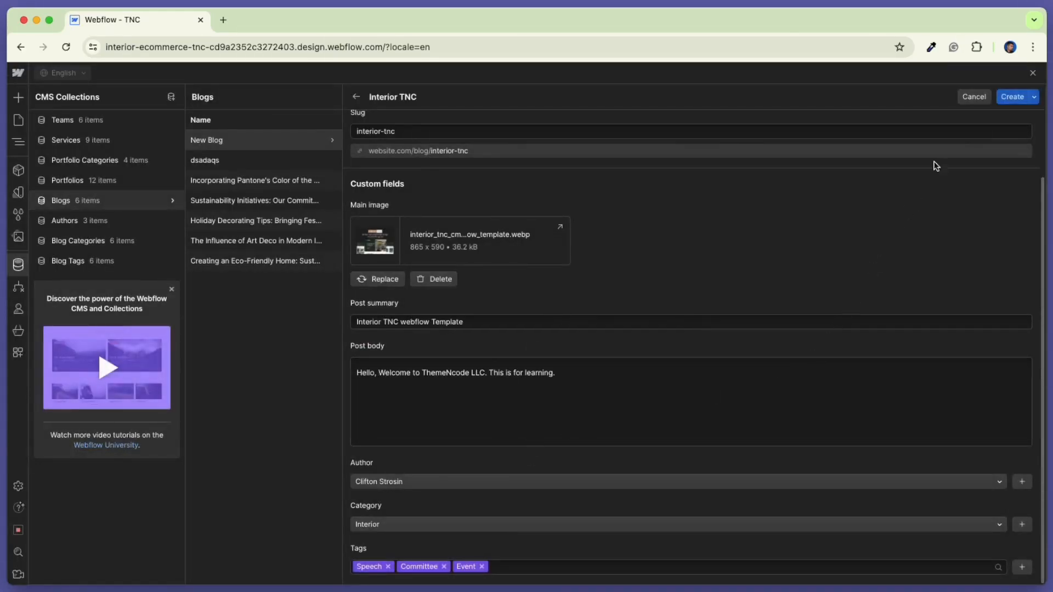
pyautogui.click(1014, 98)
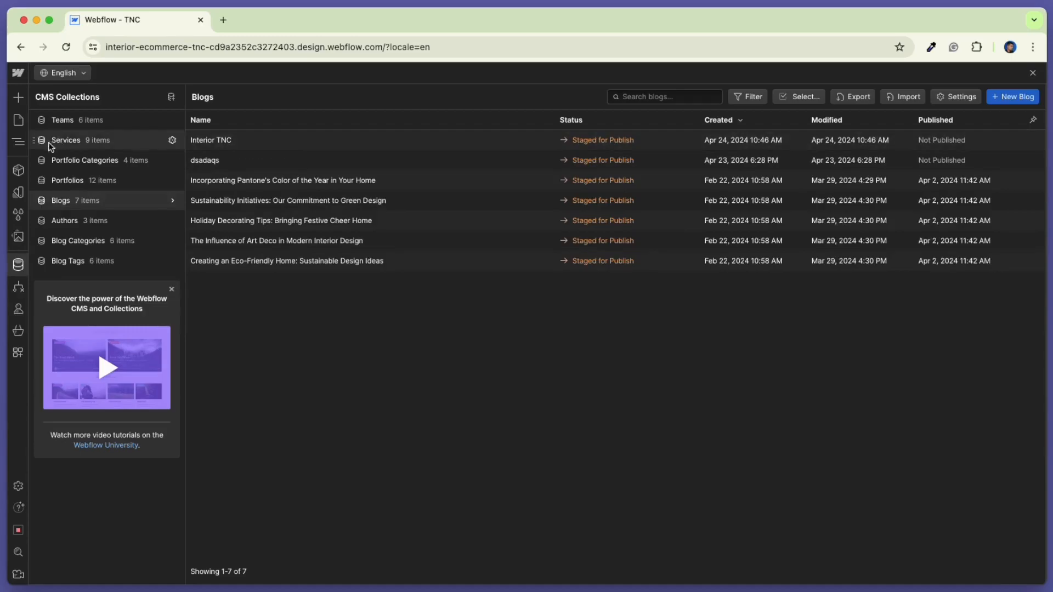
# - Show the Interior TNC item on the Blogs Template page and review its image, category, text and tags
pyautogui.click(18, 120)
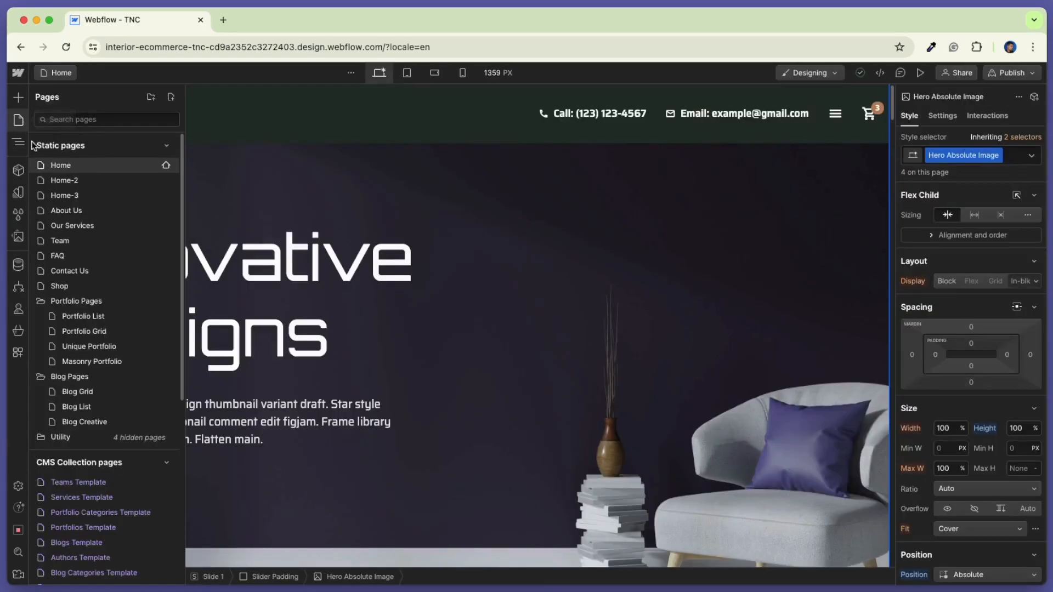
pyautogui.click(77, 542)
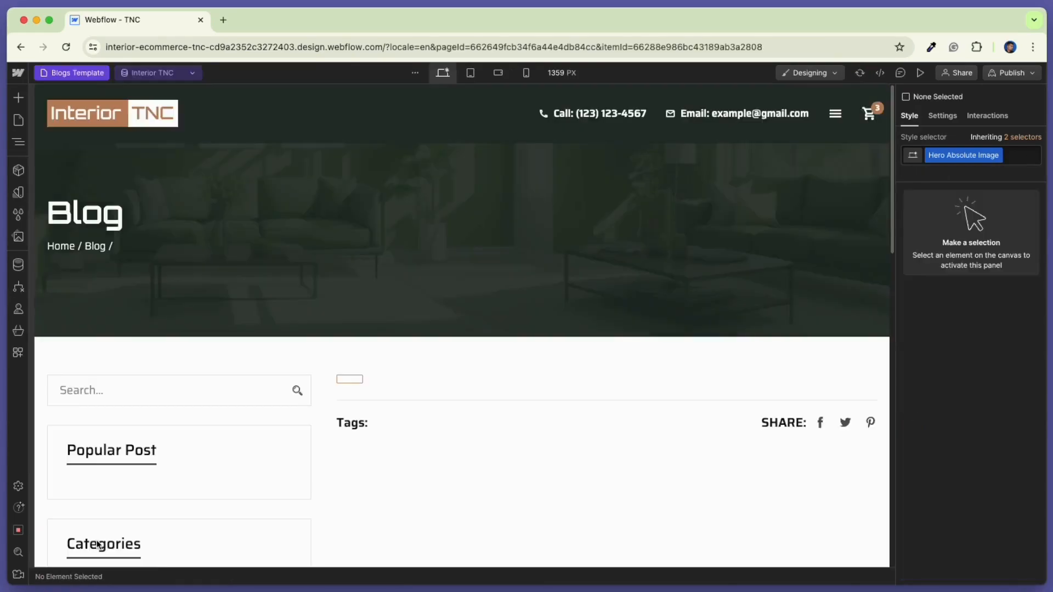
pyautogui.click(174, 73)
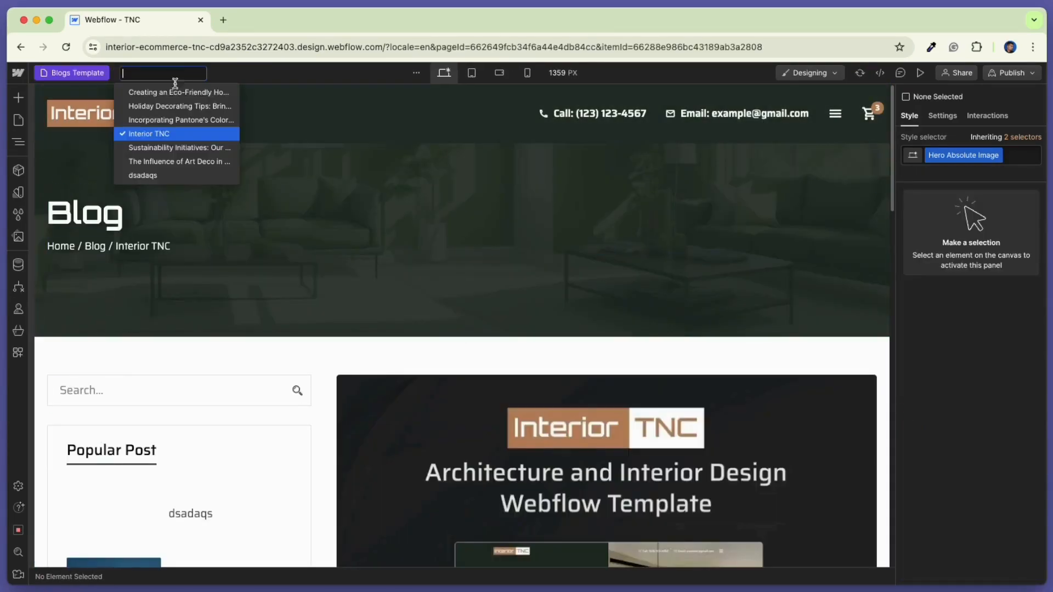
pyautogui.click(175, 133)
pyautogui.scroll(-5, 576, 188)
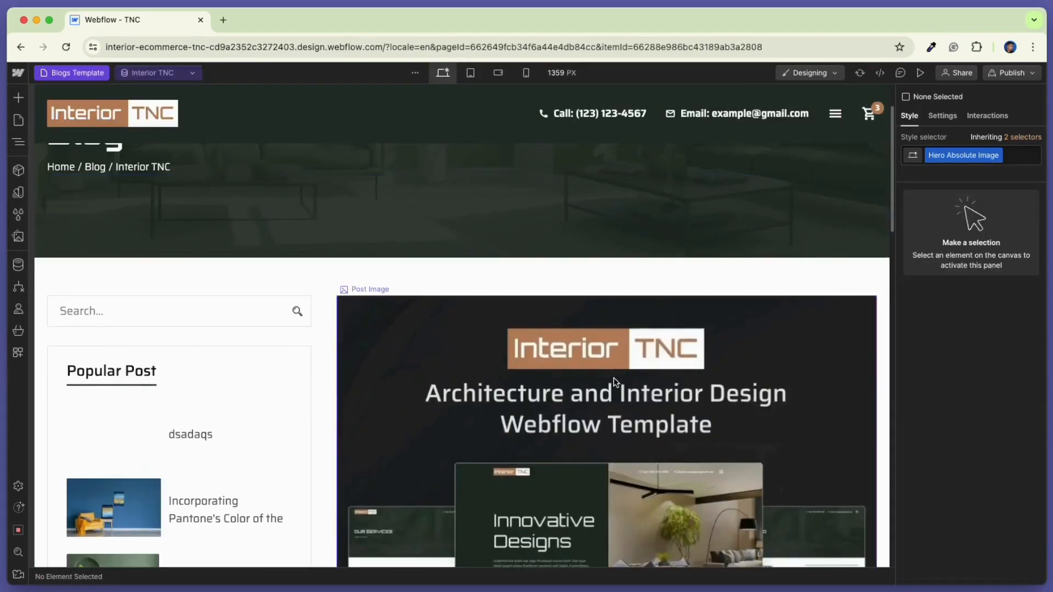
pyautogui.scroll(-3, 614, 381)
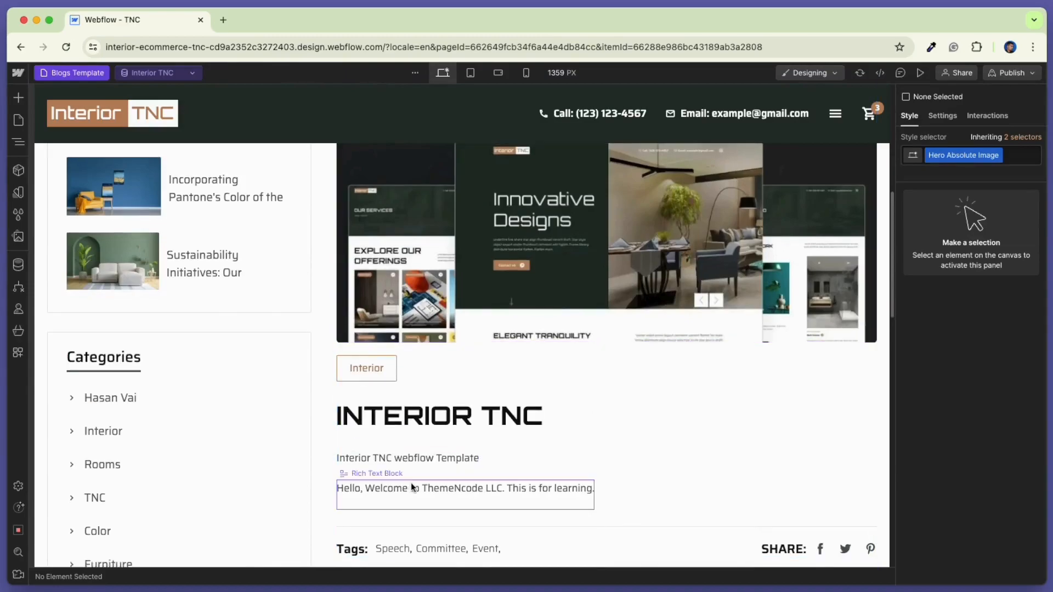
pyautogui.scroll(-5, 727, 466)
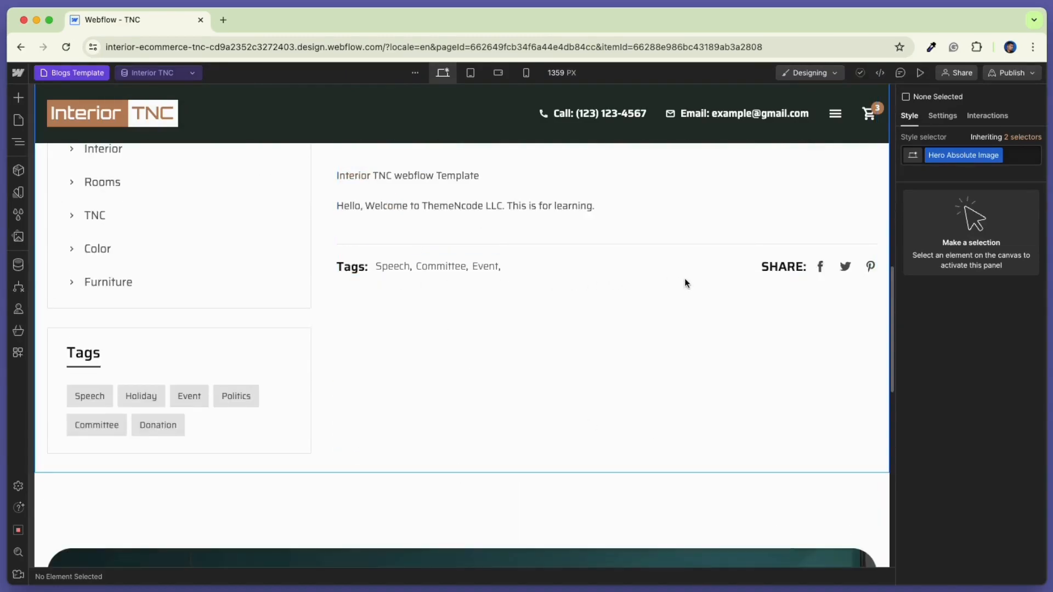
pyautogui.scroll(-1, 685, 282)
pyautogui.scroll(15, 532, 421)
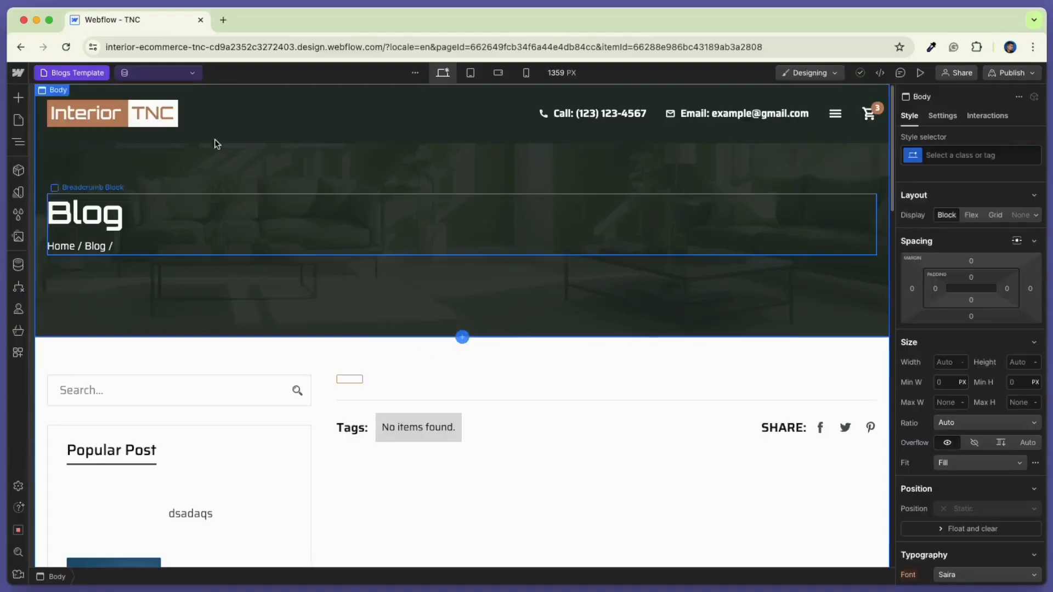
# - Switch the Blogs Template preview to the Holiday Decorating Tips post and look through its content
pyautogui.click(172, 72)
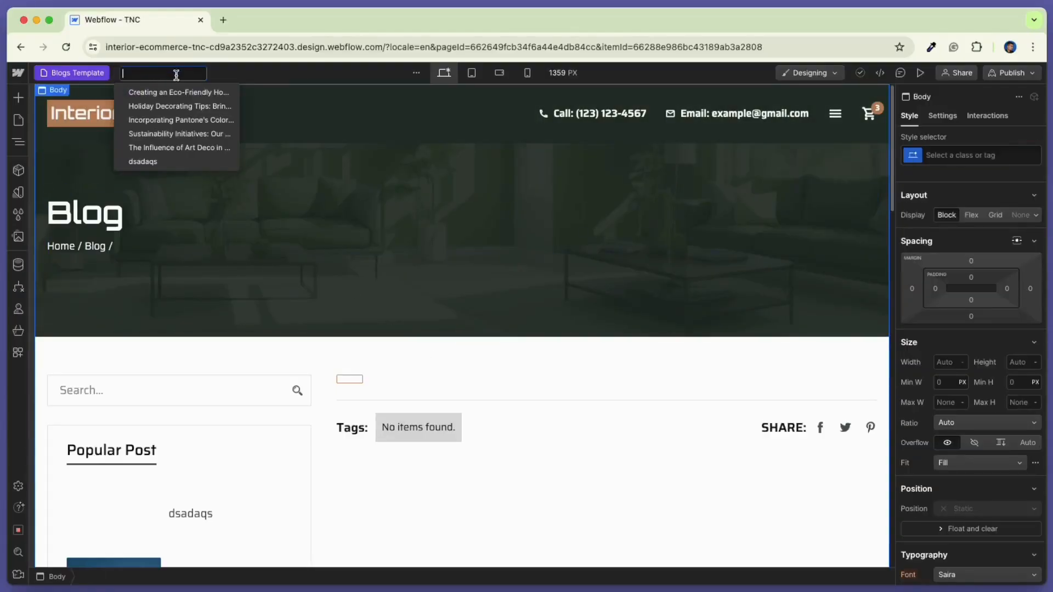
pyautogui.click(170, 107)
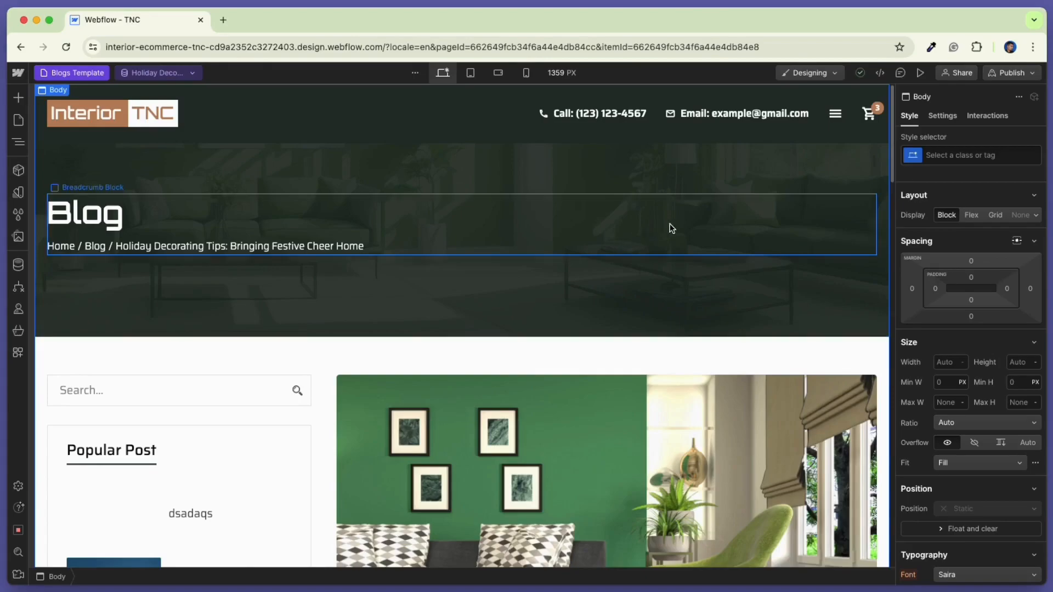
pyautogui.scroll(-6, 666, 225)
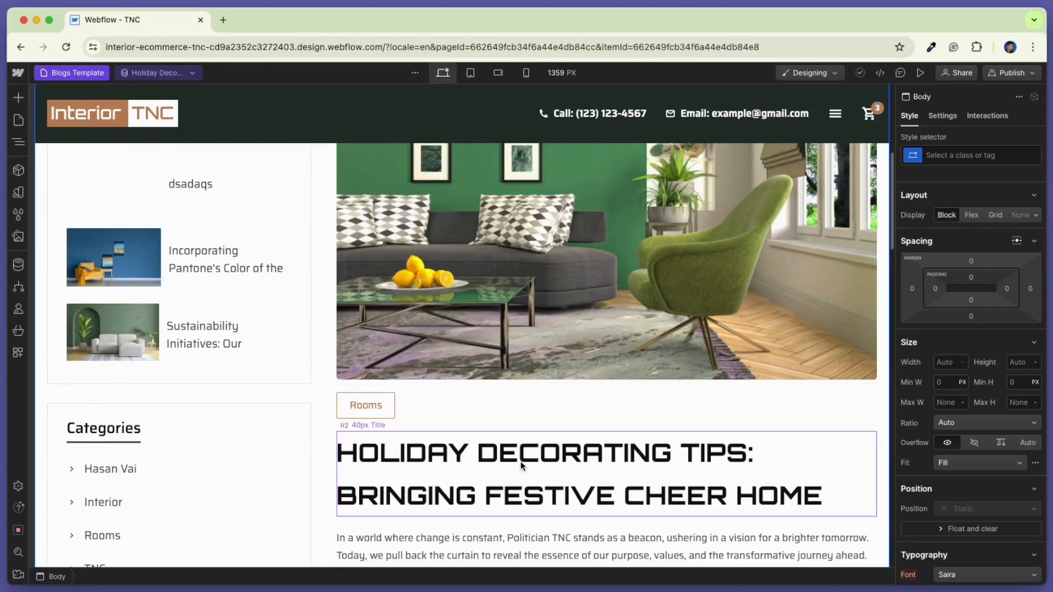
pyautogui.scroll(-4, 607, 491)
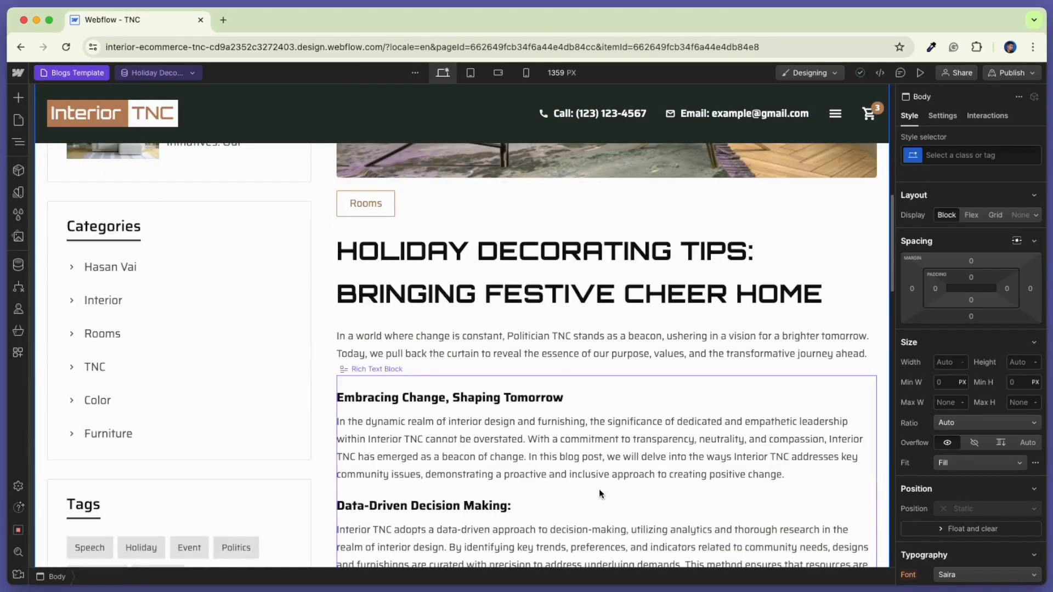
# - Open the Holiday Decorating Tips post in the Blogs collection and rename it Holiday TNC
pyautogui.scroll(-12, 513, 416)
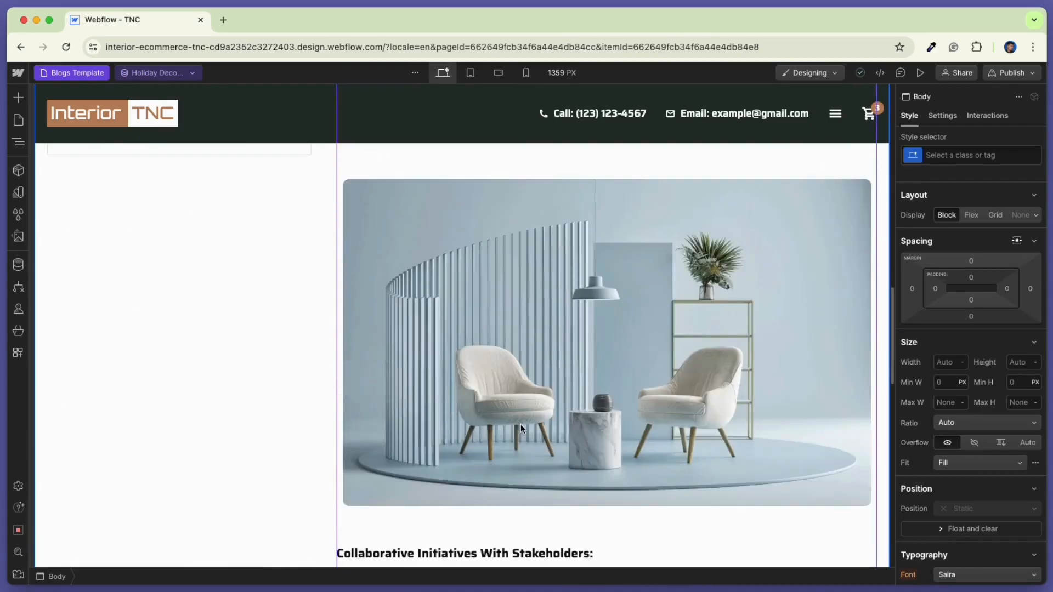
pyautogui.scroll(-2, 537, 436)
pyautogui.scroll(17, 551, 435)
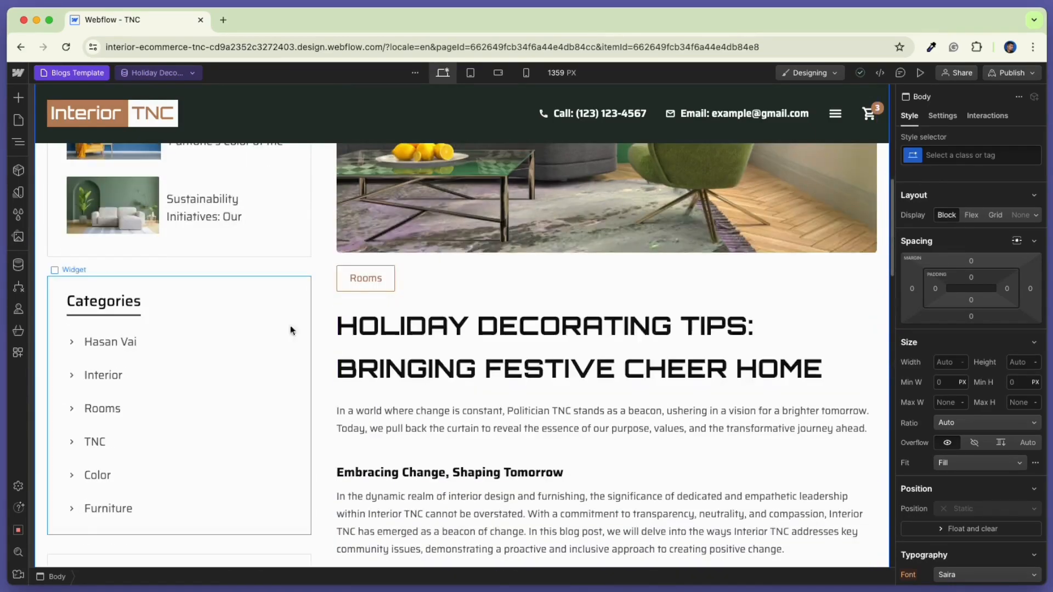
pyautogui.click(18, 264)
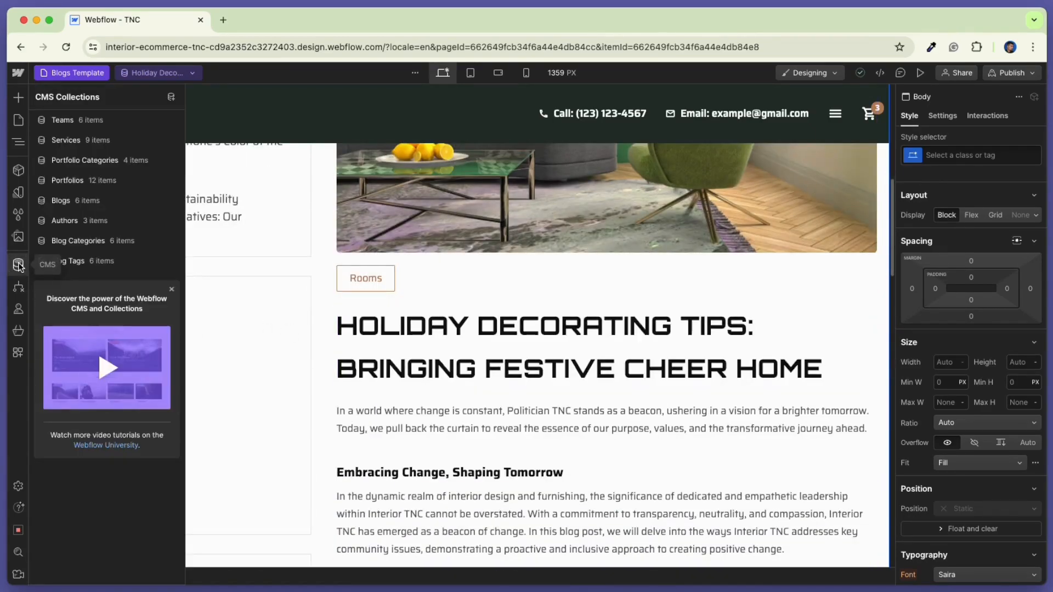
pyautogui.click(82, 200)
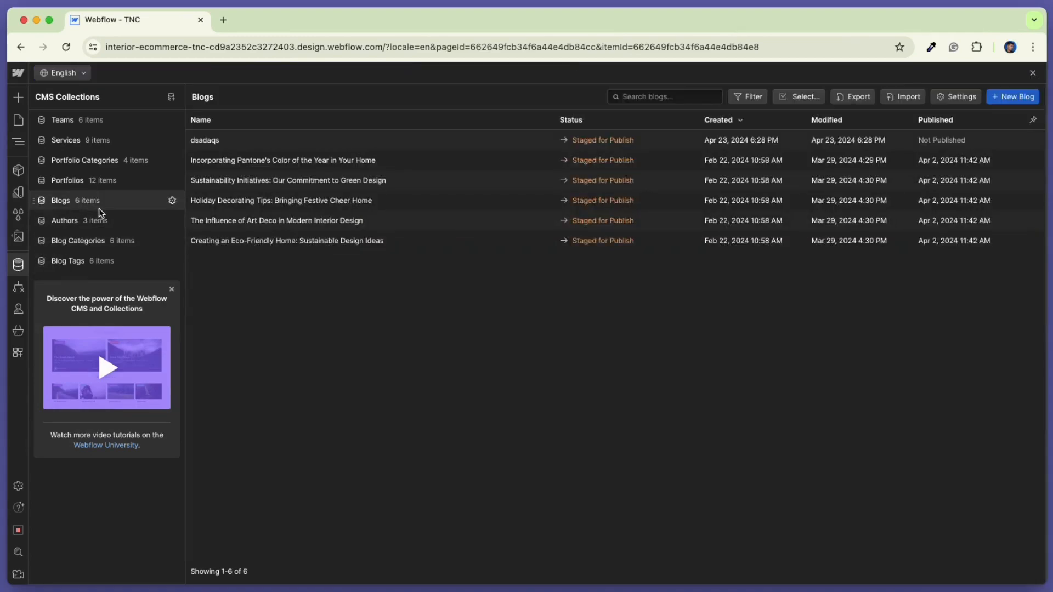
pyautogui.click(308, 203)
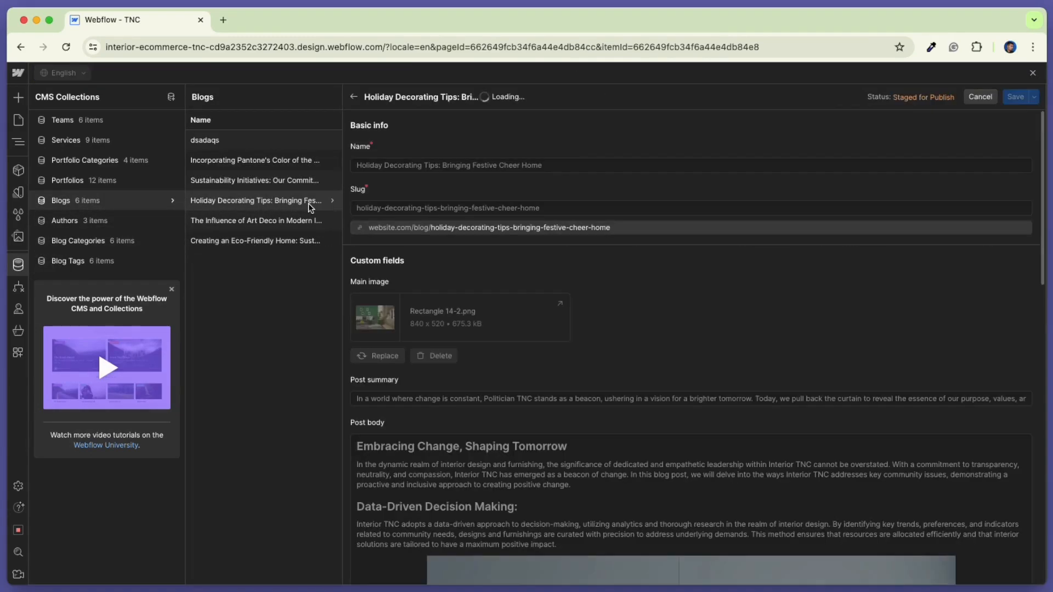
pyautogui.moveTo(384, 165); pyautogui.dragTo(571, 165)
pyautogui.write('TNC')
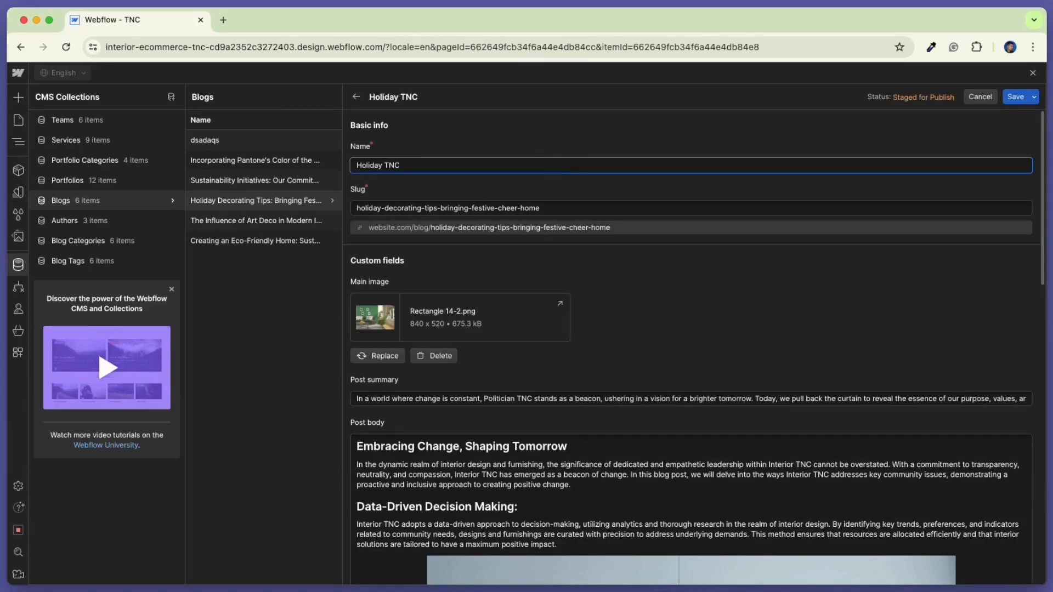
# - Replace the post's main image with fastfood-tnc-preview-image-4.webp from the Downloads folder
pyautogui.scroll(-5, 650, 208)
pyautogui.scroll(5, 452, 275)
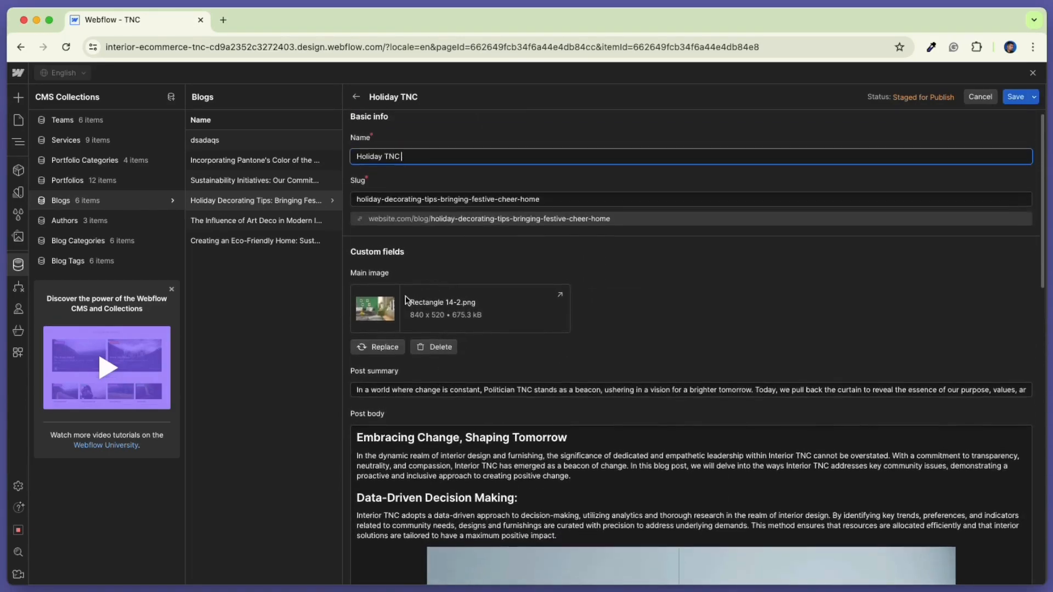
pyautogui.click(393, 345)
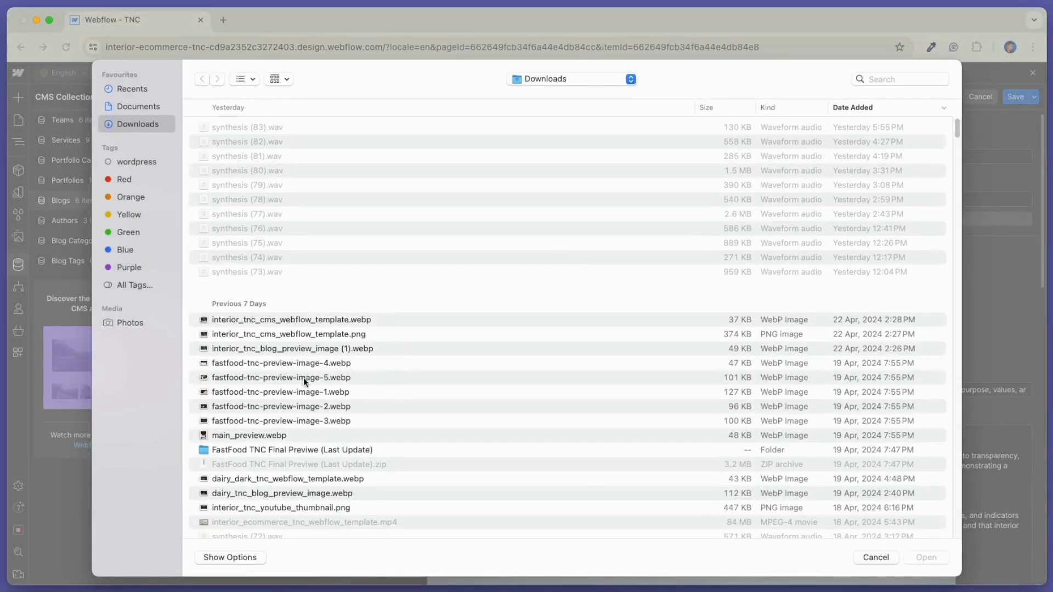
pyautogui.click(281, 362)
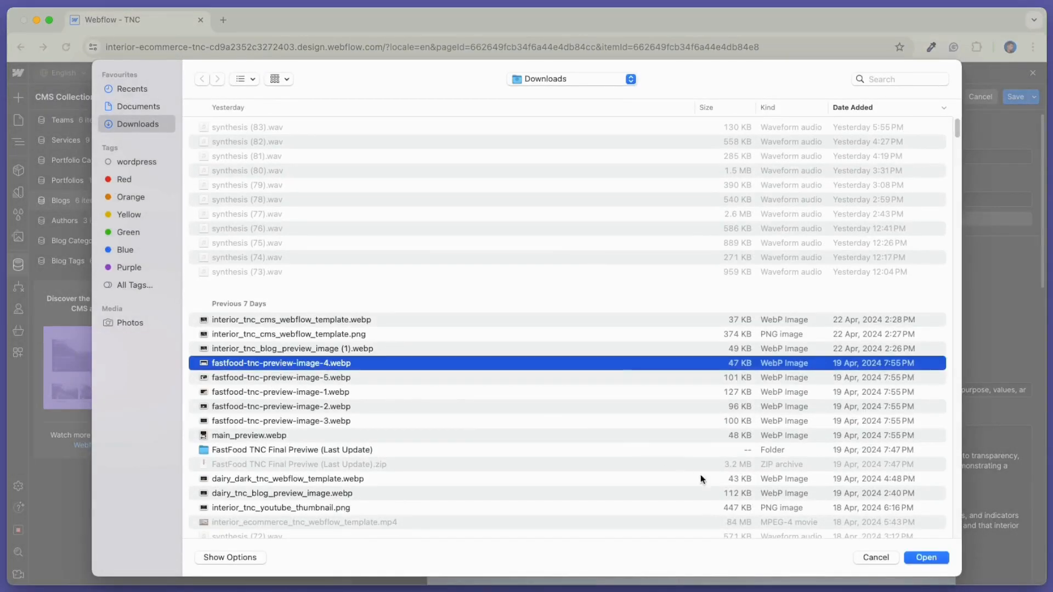
pyautogui.click(922, 557)
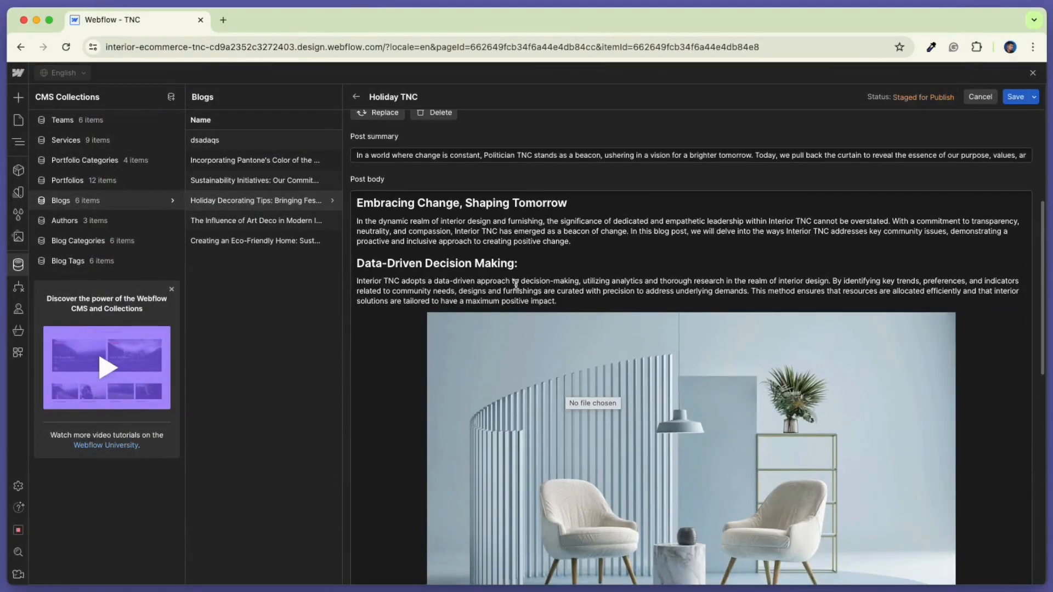
# - Replace the post summary with "This is for learning" and the first body heading with "Hello This is ThemeNcode LLC"
pyautogui.tripleClick(627, 156)
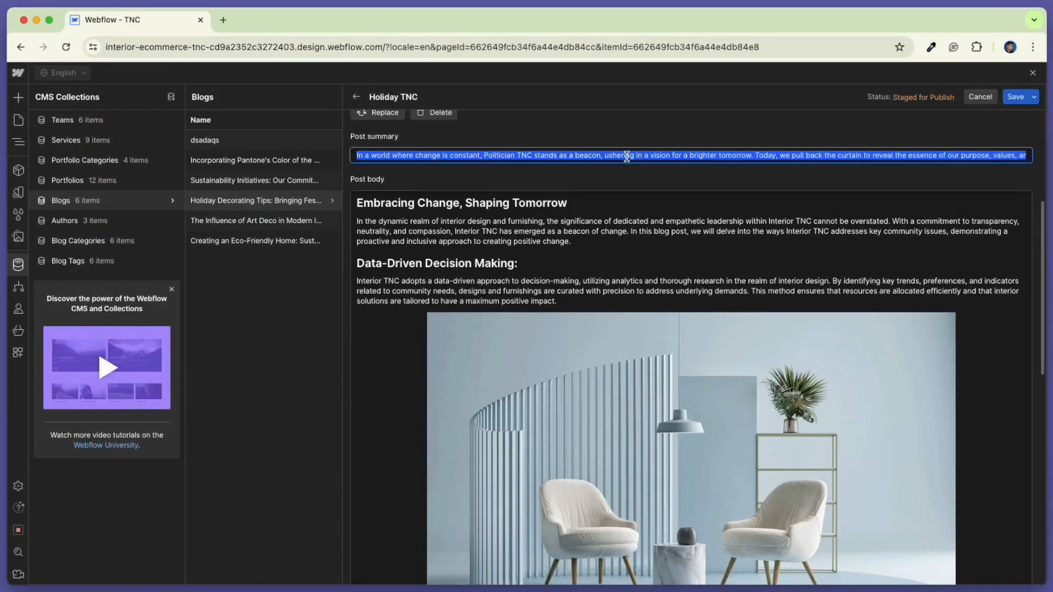
pyautogui.press('BackSpace')
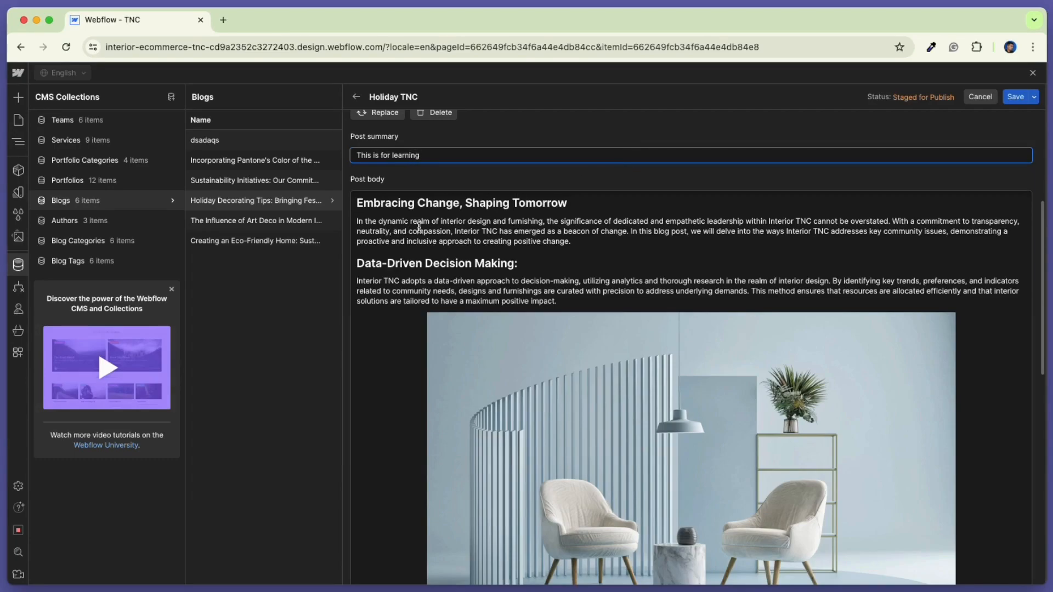
pyautogui.tripleClick(500, 205)
pyautogui.write('Hello')
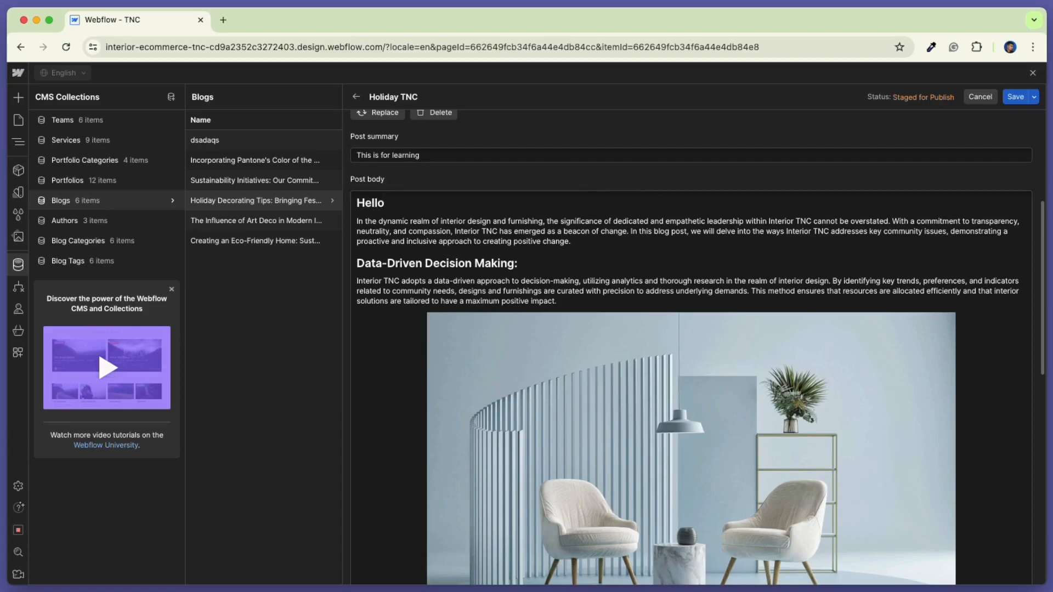
pyautogui.write(' This is ThemeNcode LLC')
# - Try the left and right text-wrap layouts on the chairs image in the post body and set it to centered alignment
pyautogui.scroll(-1, 414, 304)
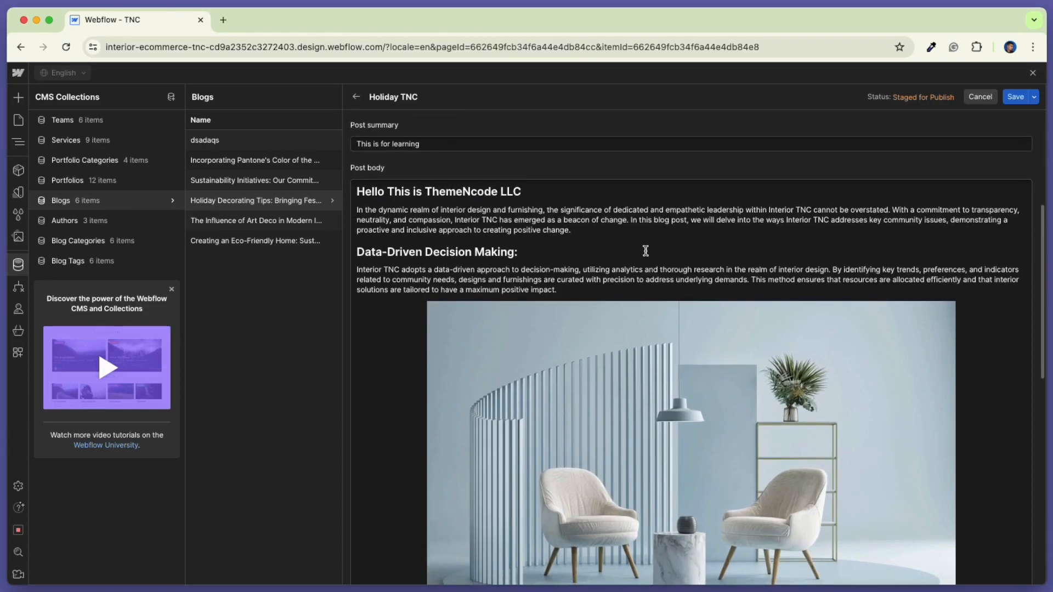
pyautogui.scroll(-4, 646, 251)
pyautogui.scroll(1, 653, 250)
pyautogui.moveTo(723, 261)
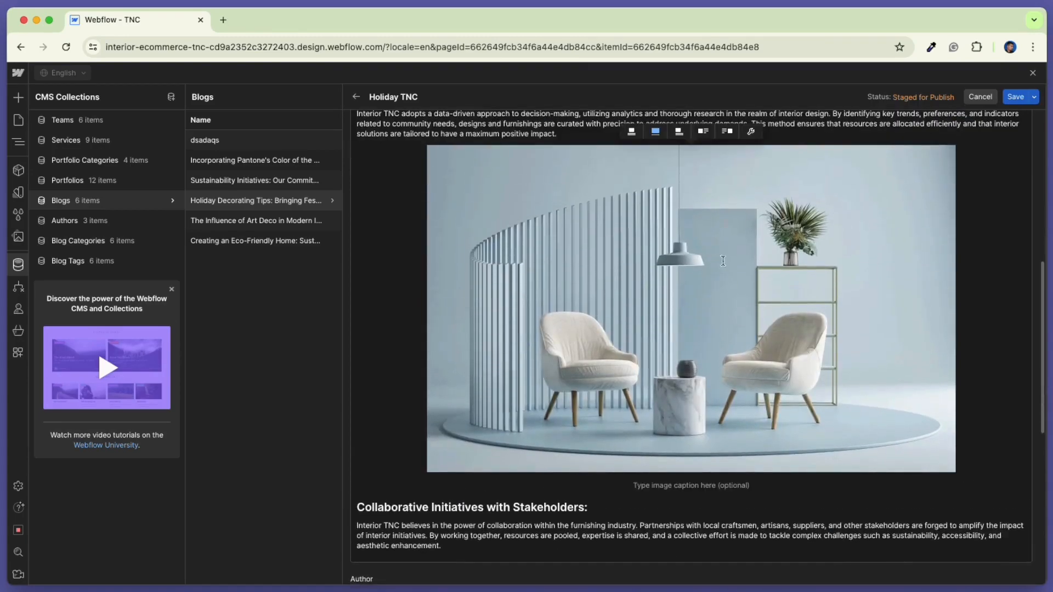
pyautogui.click(680, 132)
pyautogui.click(569, 133)
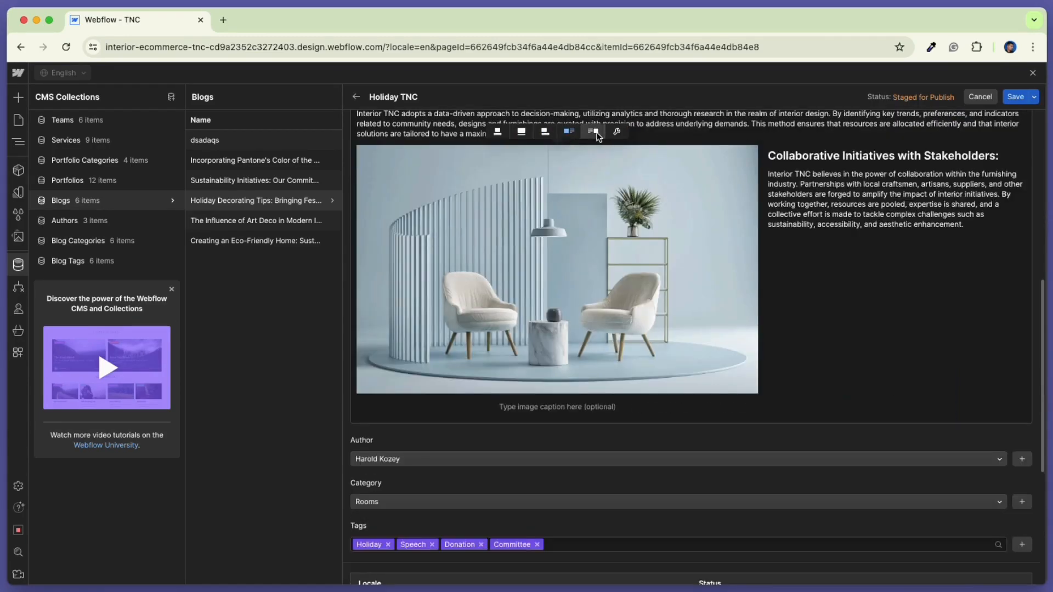
pyautogui.click(595, 132)
pyautogui.click(765, 132)
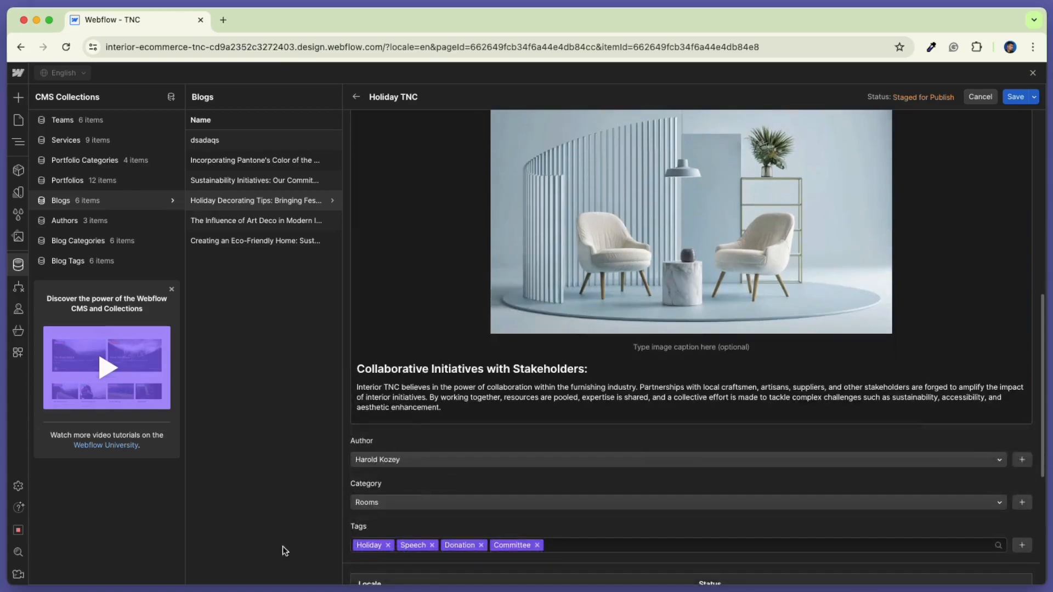
# - Change the post's author to the second listed existing author and its category to Interior
pyautogui.scroll(-1, 455, 464)
pyautogui.click(992, 445)
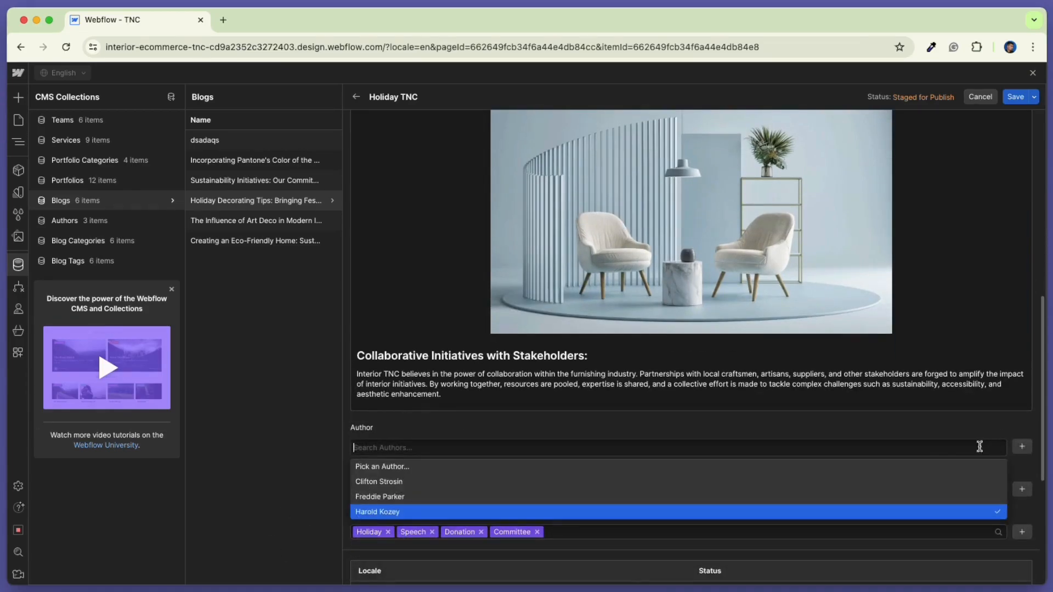
pyautogui.click(380, 497)
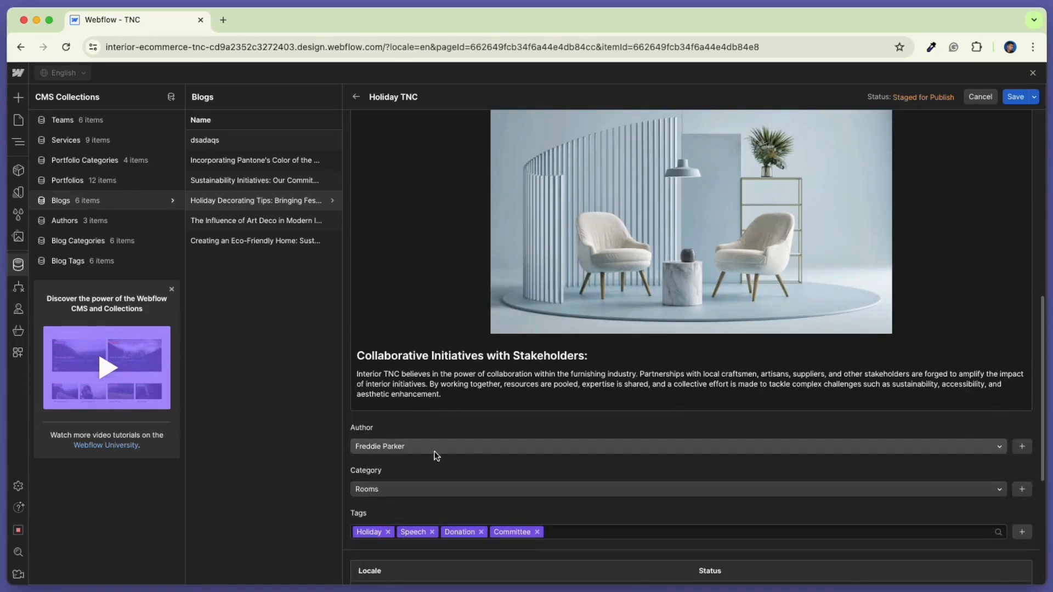
pyautogui.scroll(-2, 594, 454)
pyautogui.click(410, 401)
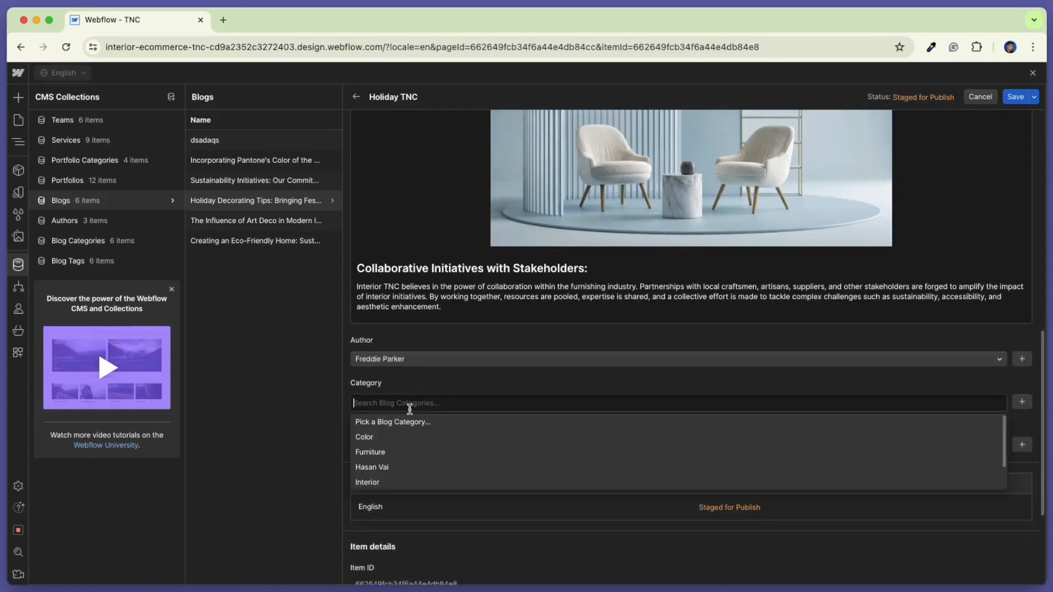
pyautogui.click(403, 479)
# - Remove the Committee and Donation tags from the post and add the Event tag
pyautogui.click(481, 444)
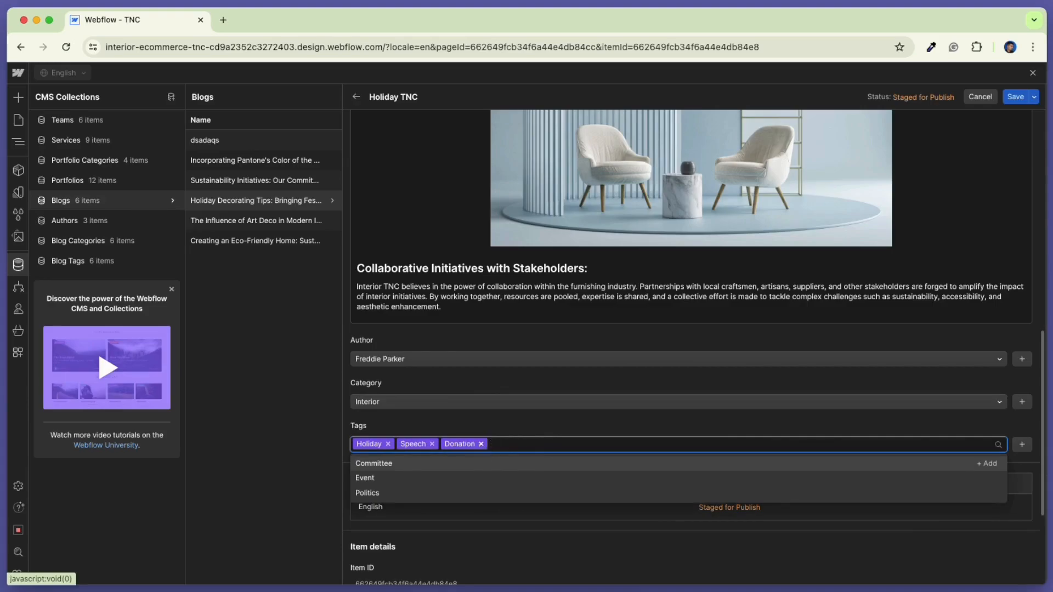
pyautogui.click(481, 444)
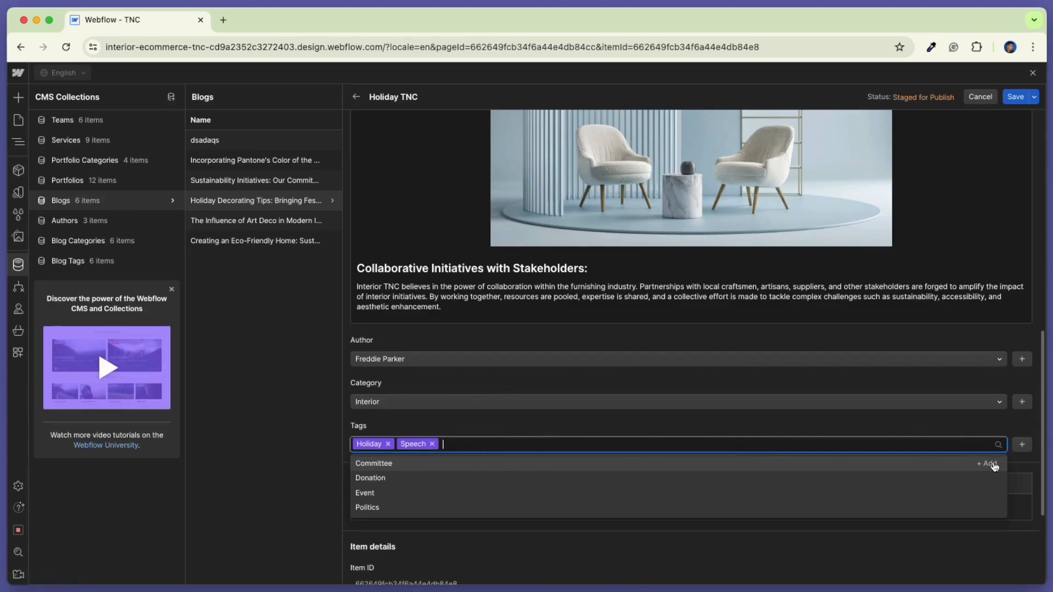
pyautogui.click(526, 494)
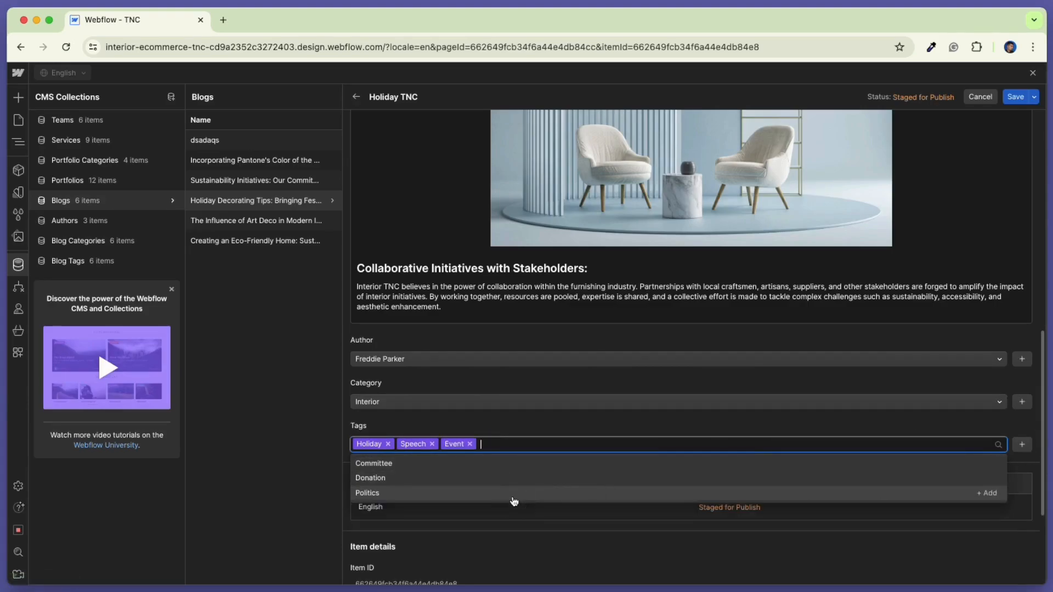
# - Create a new blog tag named "example" for the post
pyautogui.click(1025, 447)
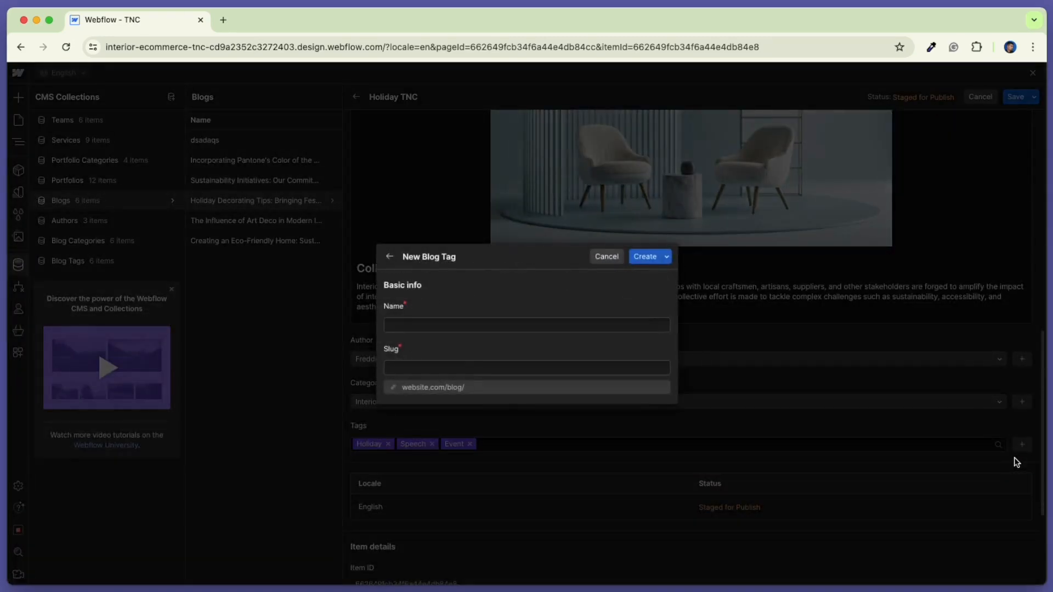
pyautogui.click(567, 325)
pyautogui.write('example')
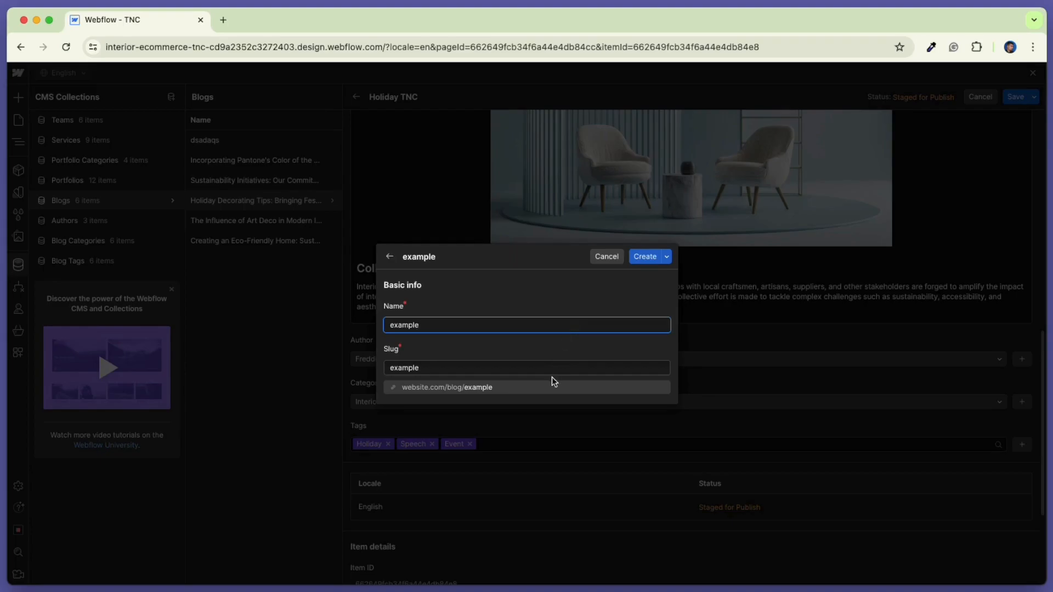
pyautogui.click(645, 262)
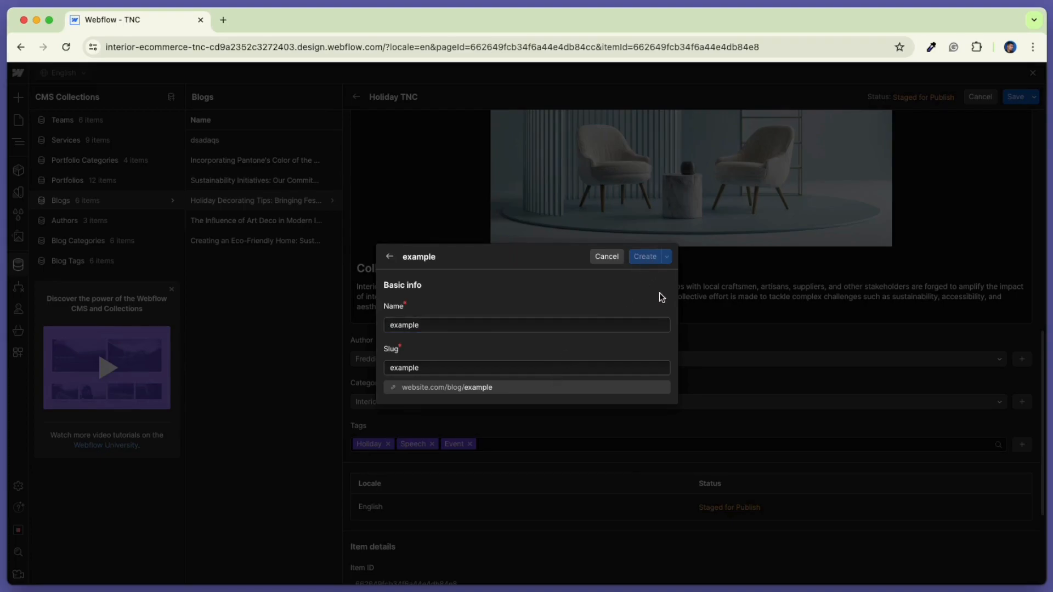
# - Look over the locale status and item details of the Holiday TNC post and save its changes
pyautogui.scroll(-5, 863, 495)
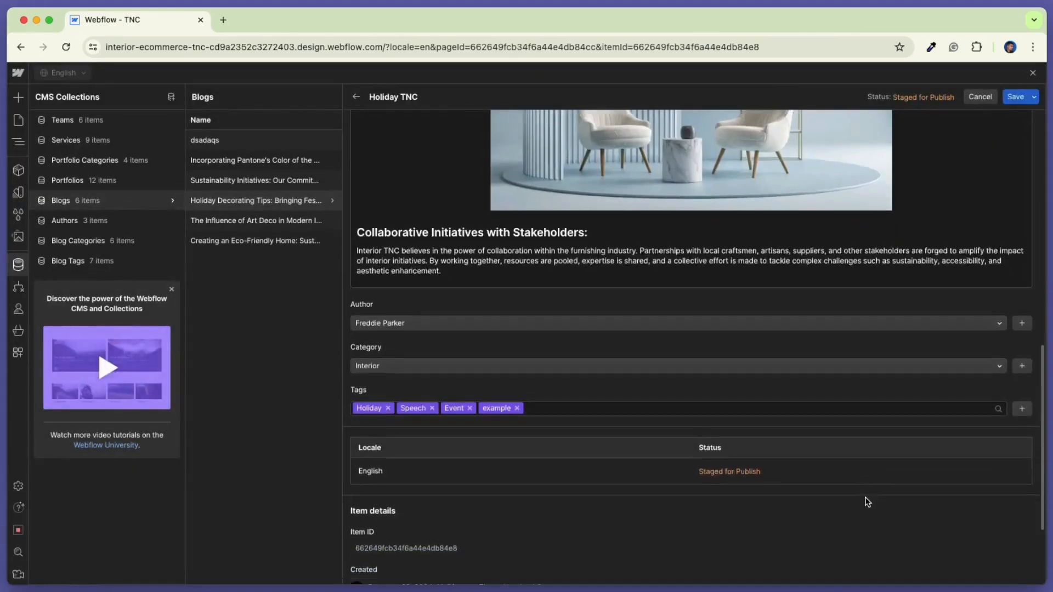
pyautogui.scroll(-1, 862, 494)
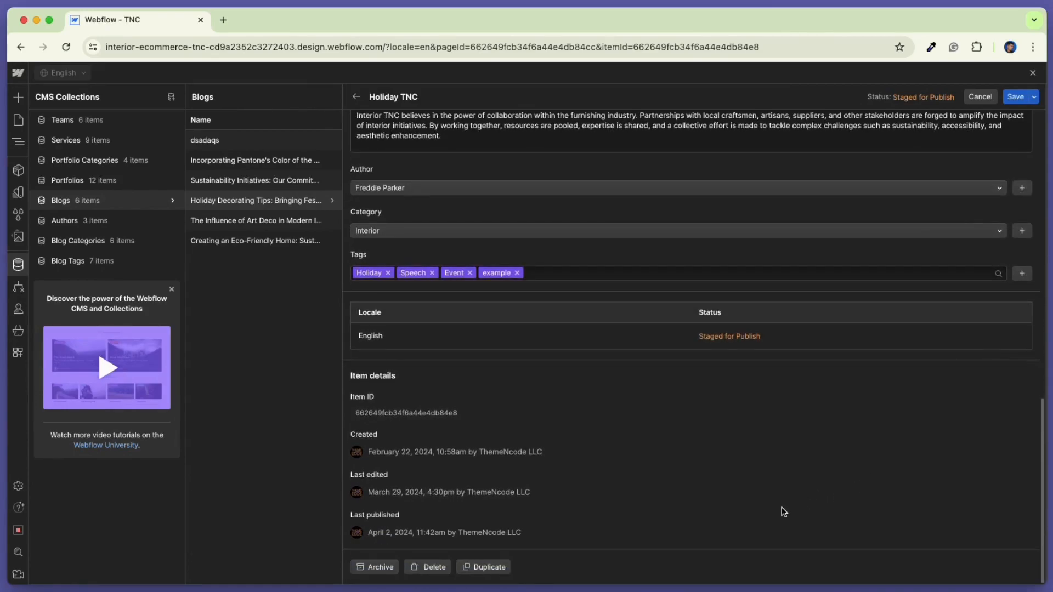
pyautogui.scroll(20, 783, 511)
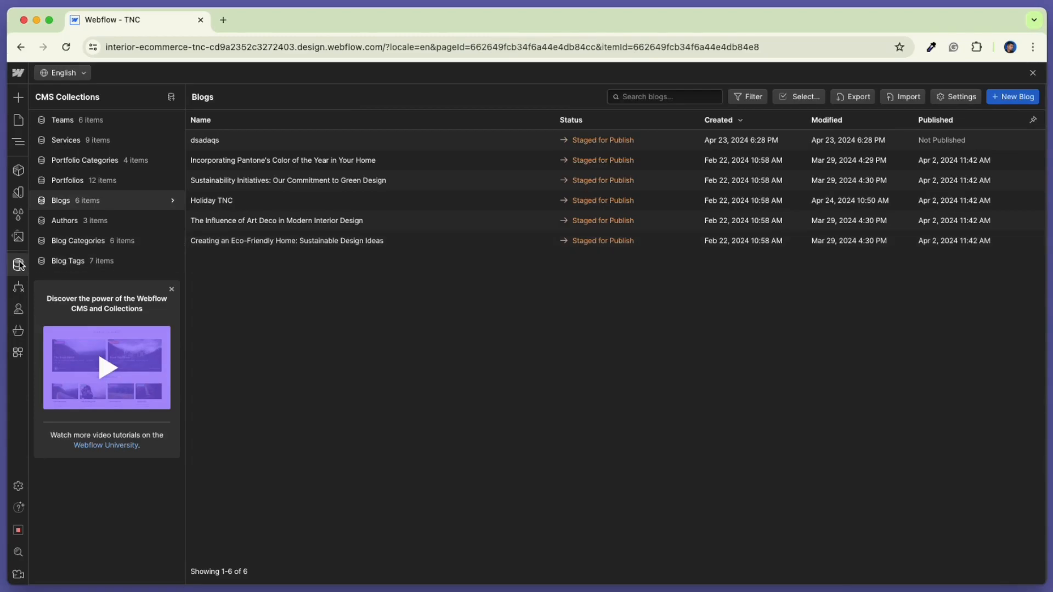
# - Return to the Blogs Template page and review the Holiday TNC post's image, category, title, summary, body text and tags
pyautogui.click(18, 119)
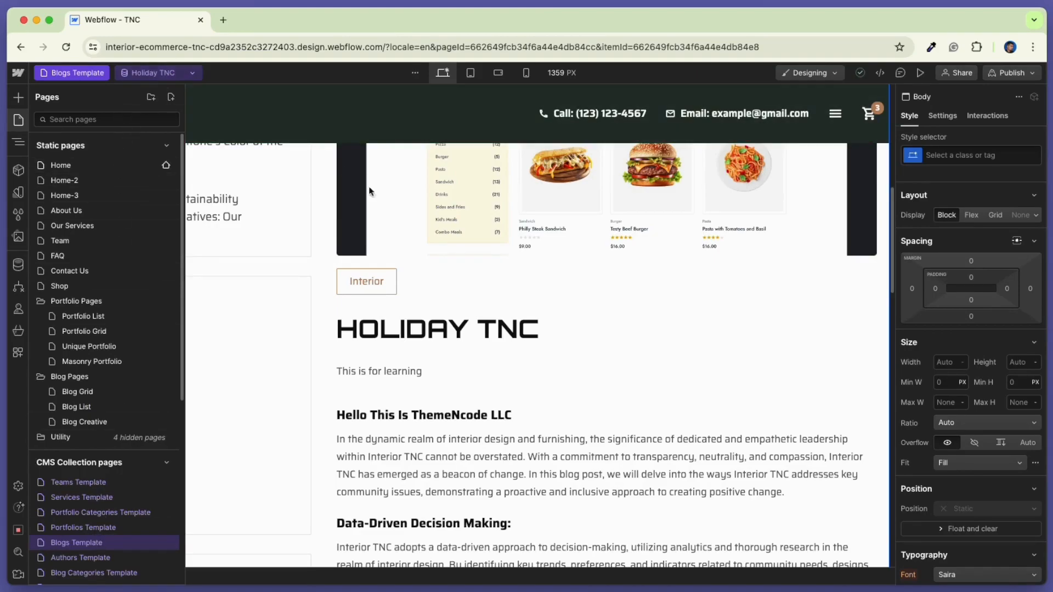
pyautogui.scroll(5, 423, 265)
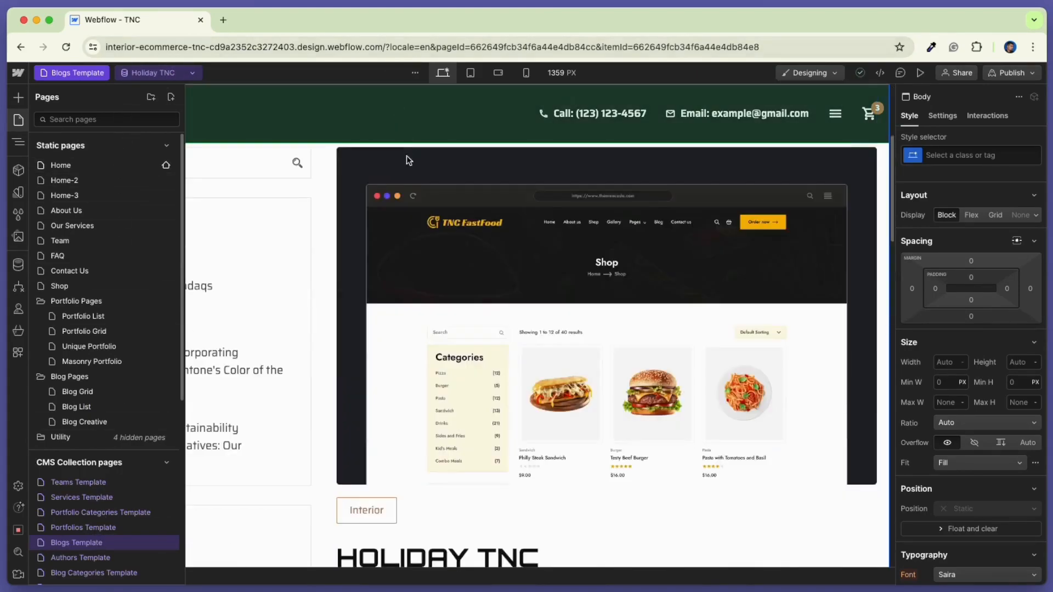
pyautogui.click(319, 298)
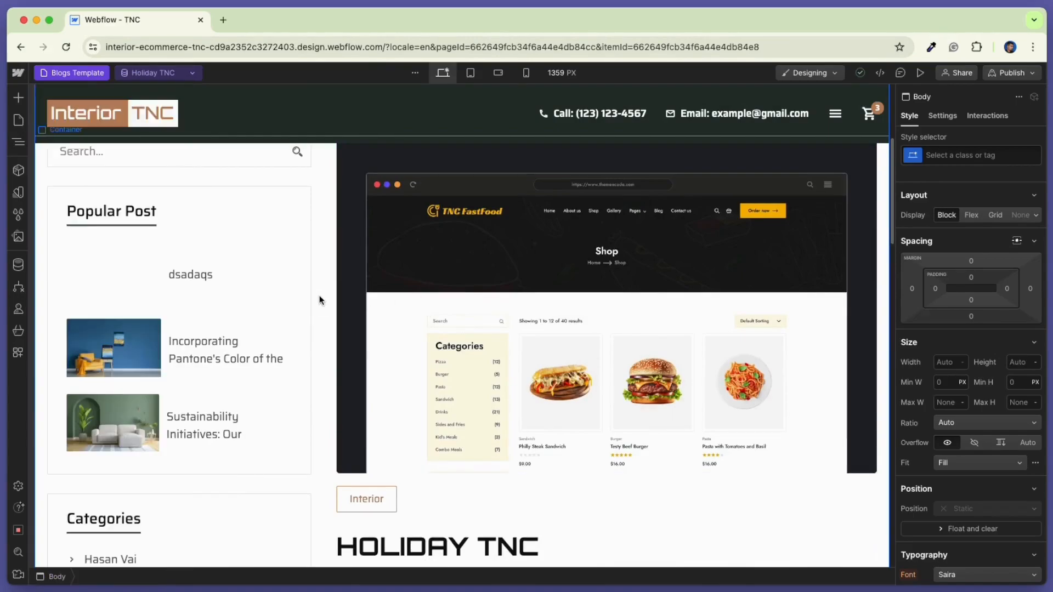
pyautogui.scroll(-1, 399, 448)
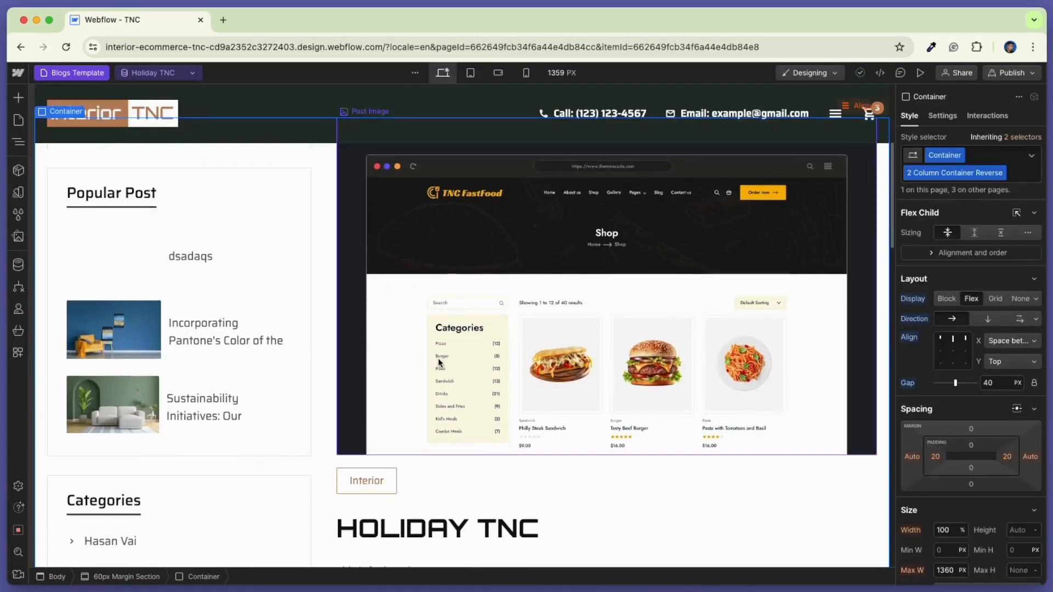
pyautogui.scroll(-3, 360, 406)
pyautogui.scroll(2, 563, 378)
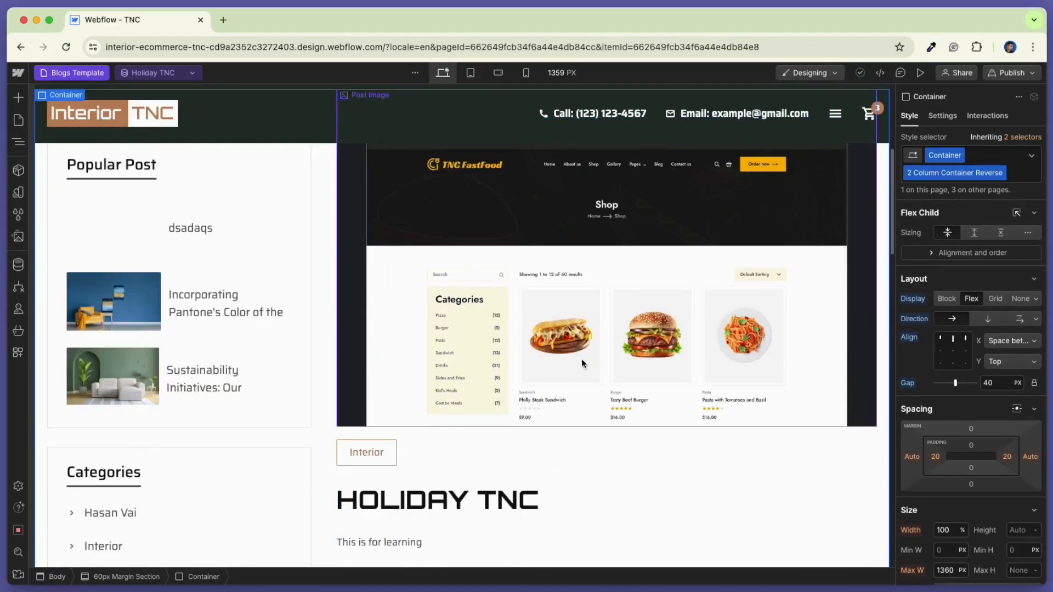
pyautogui.scroll(-5, 564, 373)
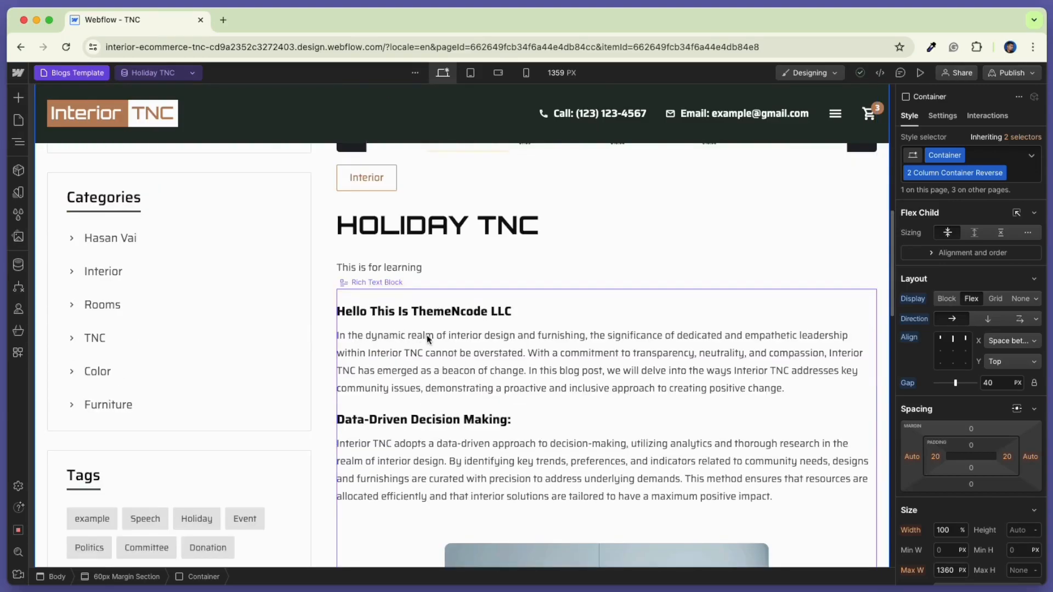
# - Examine the rest of the Holiday TNC post's body text, inline image and tags on the Blogs Template page
pyautogui.scroll(-6, 418, 333)
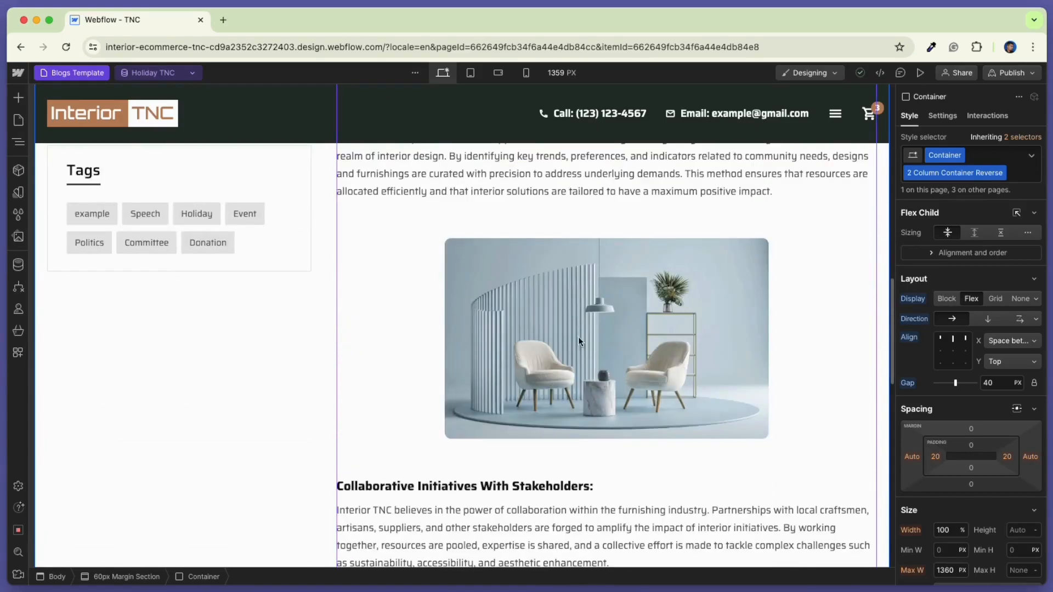
pyautogui.scroll(-5, 590, 333)
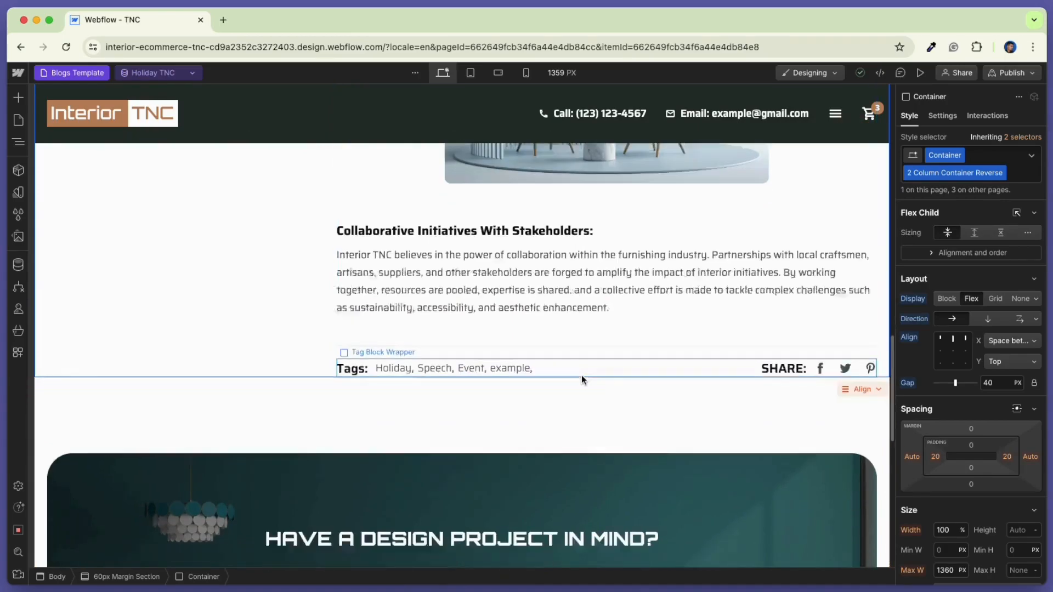
pyautogui.scroll(-2, 581, 378)
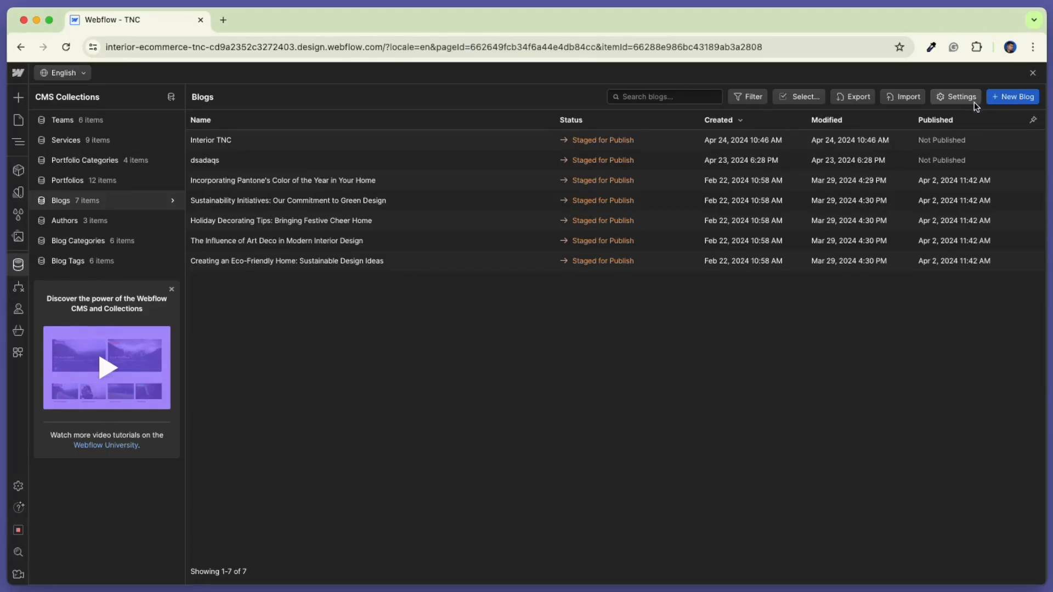
# - Select the Interior TNC post in the Blogs collection list and delete it permanently from all locales
pyautogui.click(805, 97)
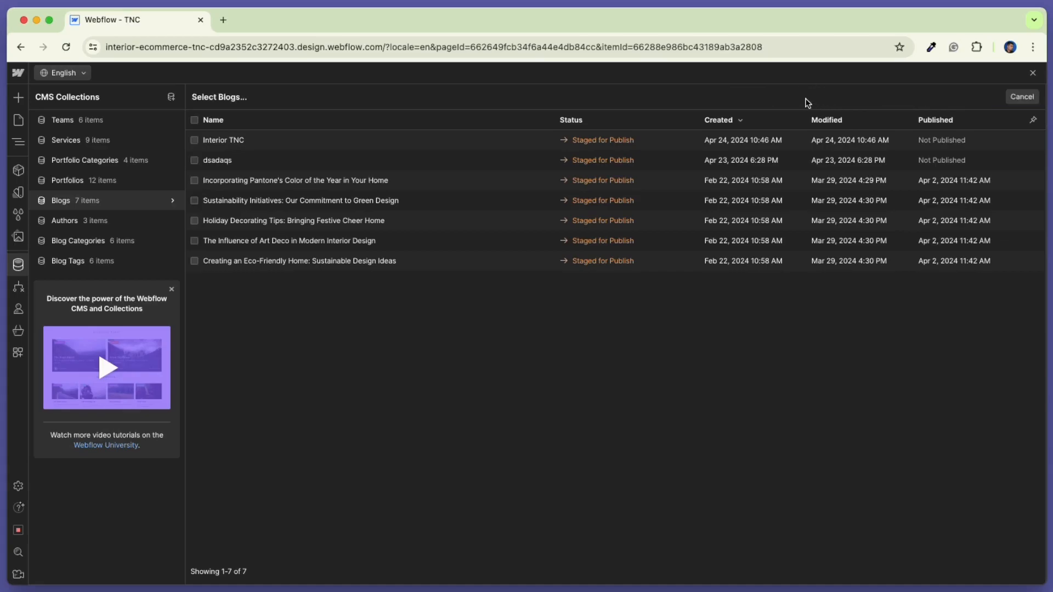
pyautogui.click(194, 141)
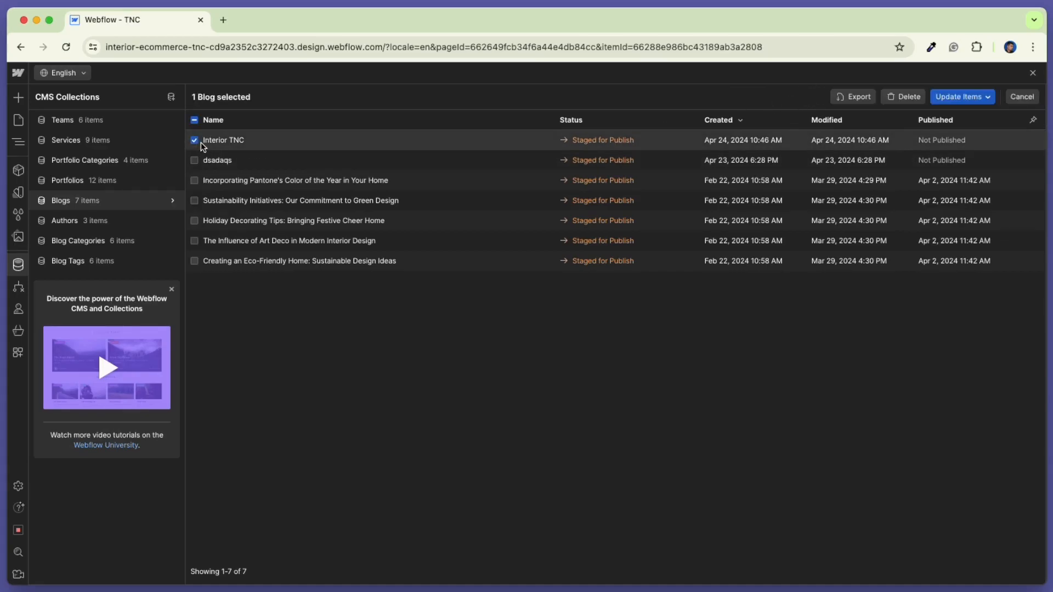
pyautogui.click(897, 101)
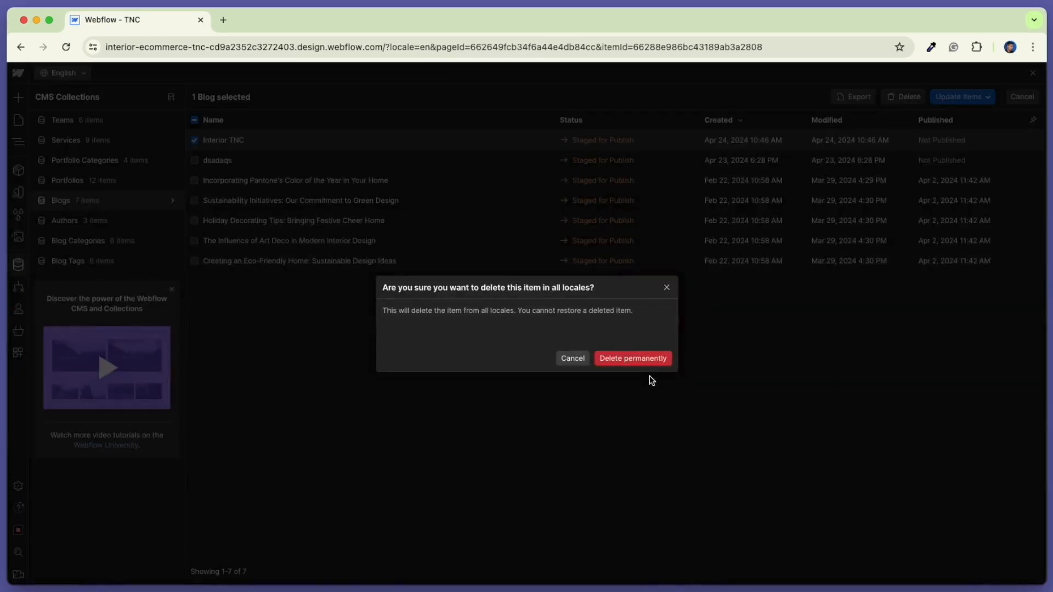
pyautogui.click(619, 362)
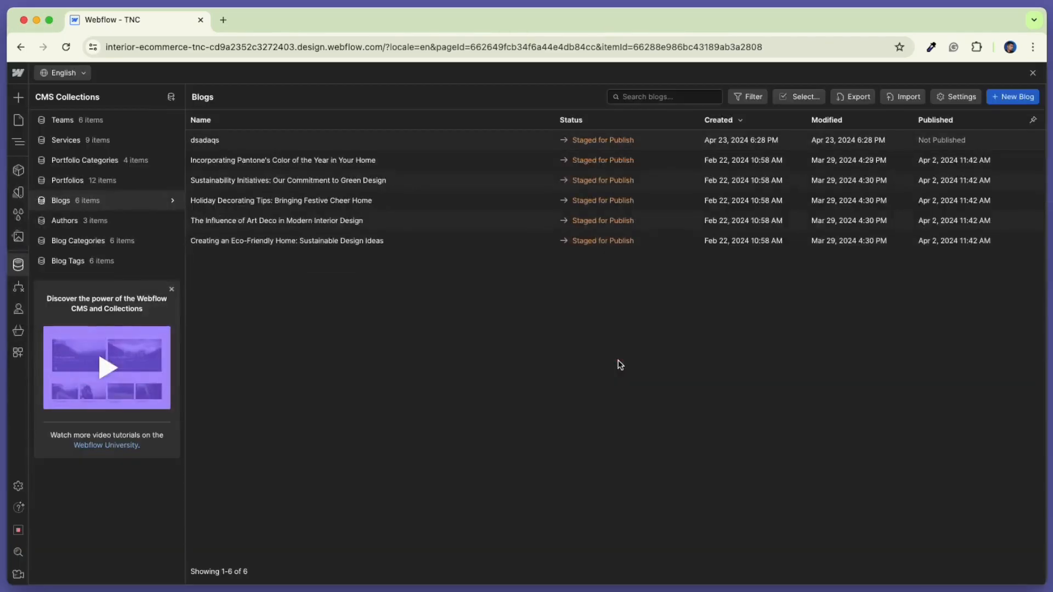
# - Open the dsadaqs post in the Blogs collection and delete it from its item details
pyautogui.click(266, 141)
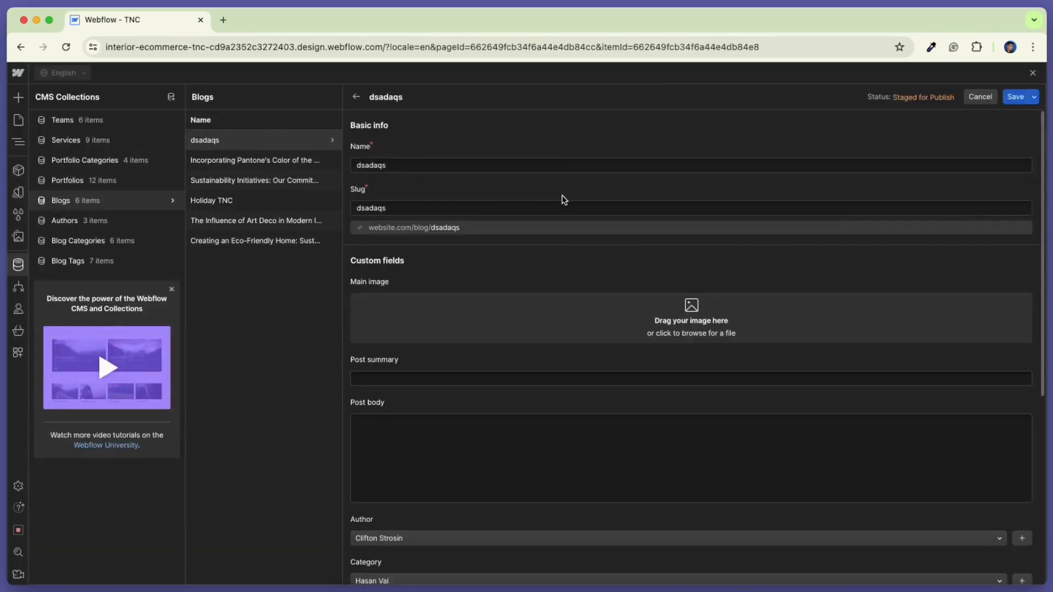
pyautogui.scroll(-5, 593, 258)
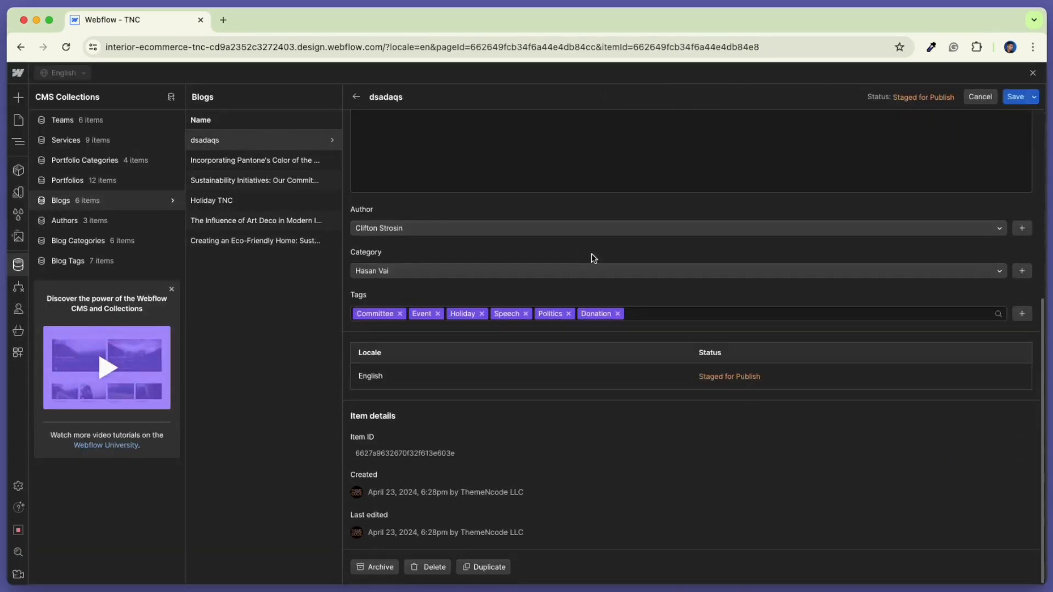
pyautogui.click(431, 568)
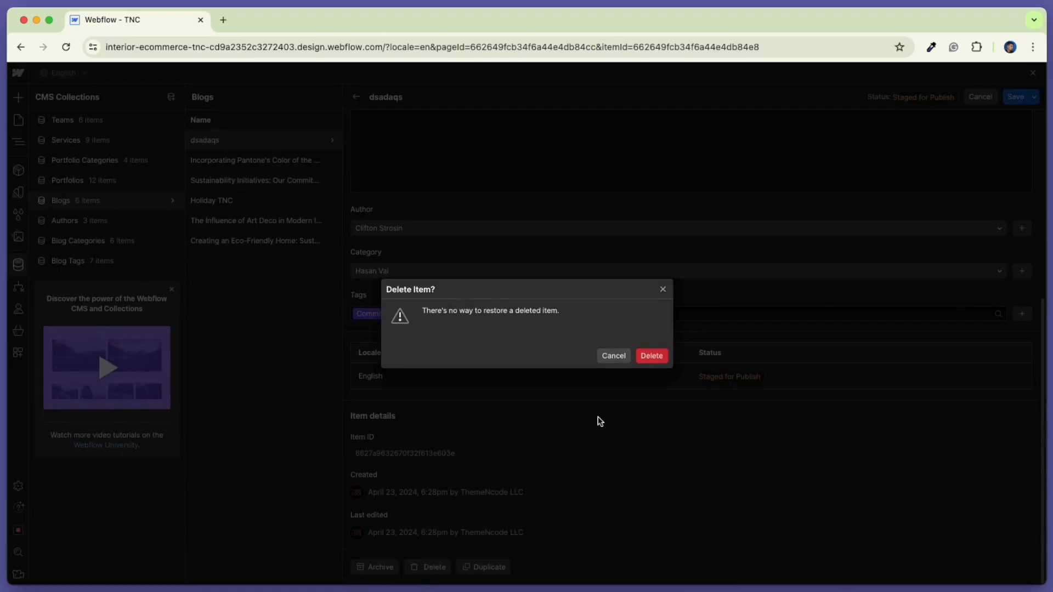
pyautogui.click(659, 357)
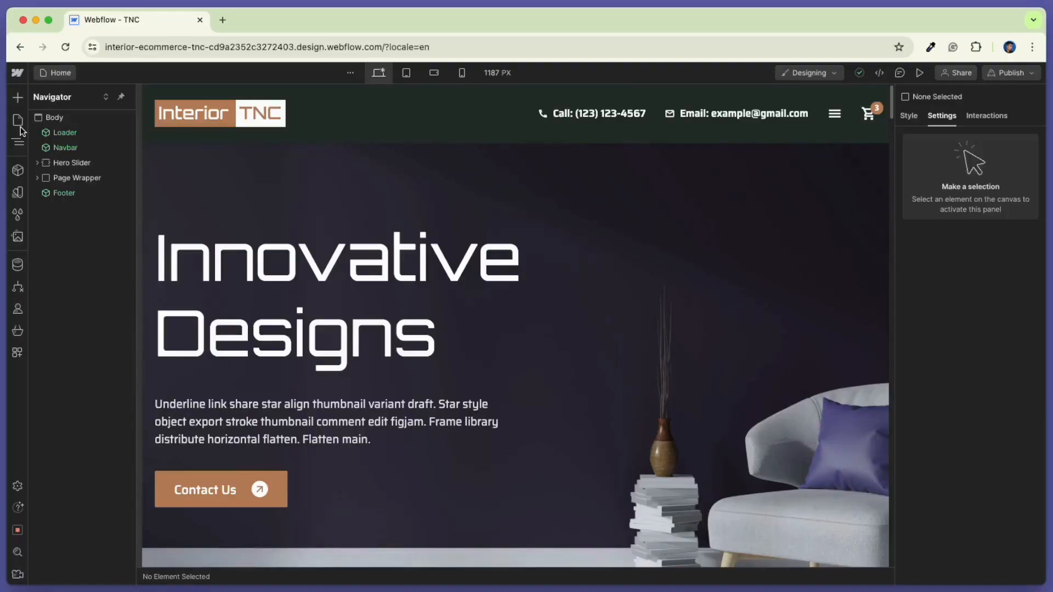
# - Open the Portfolio Categories Template page and look over its portfolio section layout
pyautogui.click(17, 120)
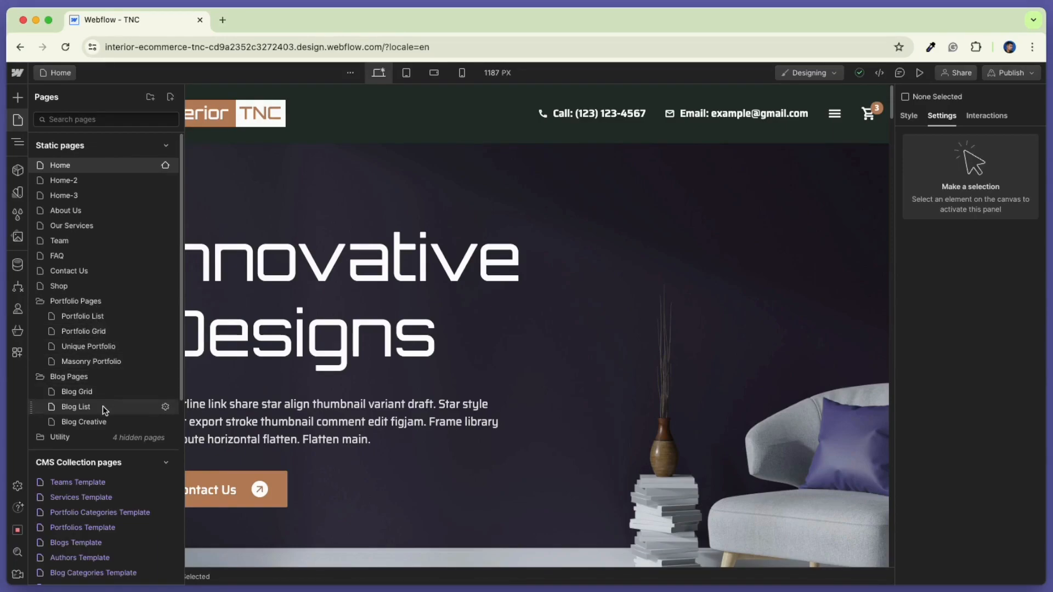
pyautogui.scroll(-3, 111, 424)
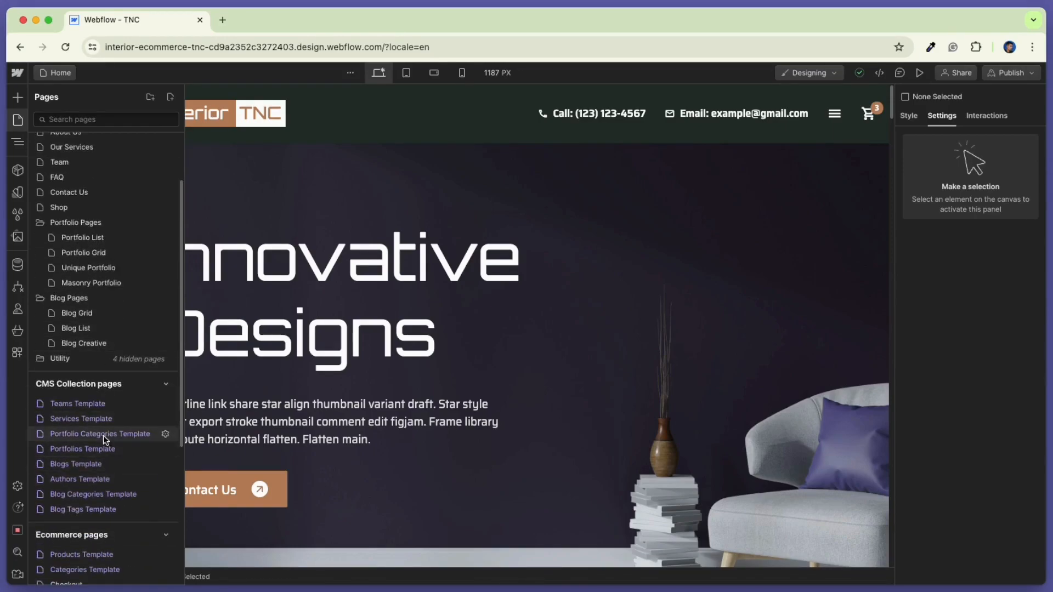
pyautogui.click(104, 438)
pyautogui.scroll(-6, 547, 195)
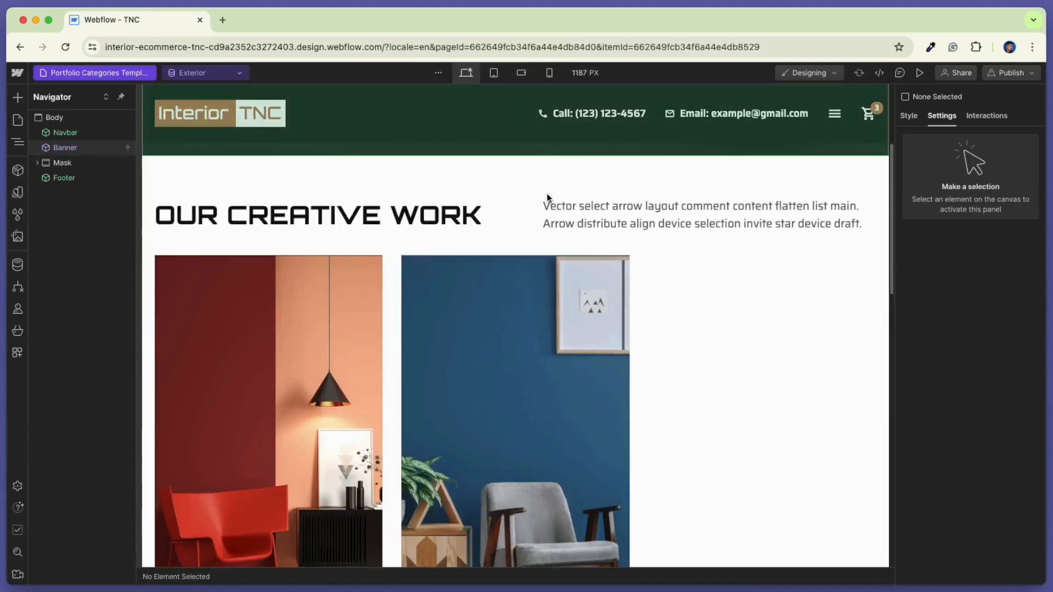
pyautogui.scroll(-5, 547, 193)
pyautogui.scroll(8, 548, 197)
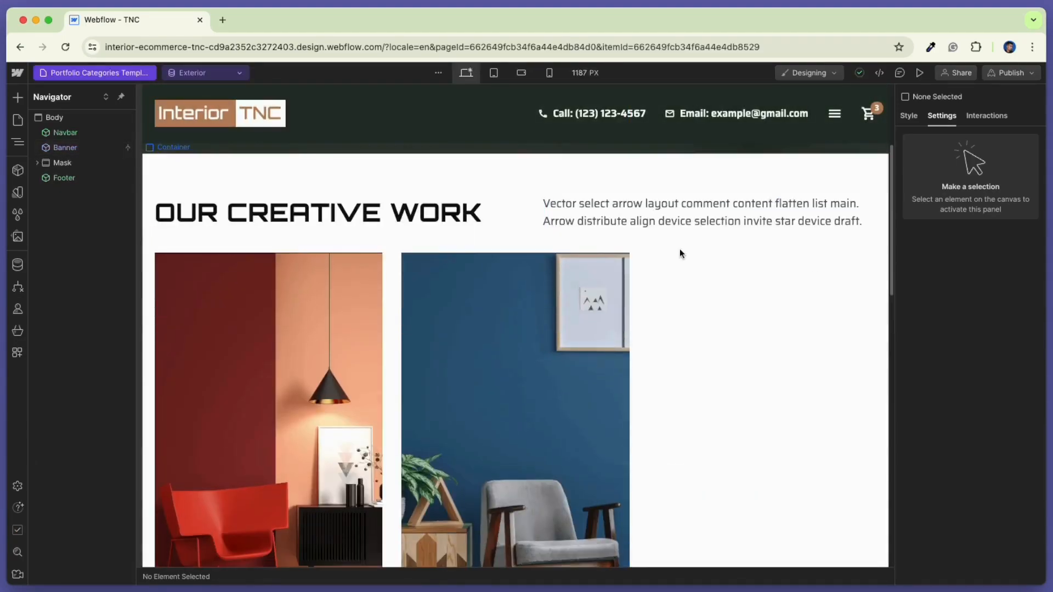
# - Open the Unique Portfolio page, look over its portfolio layout and copy the whole Mask section
pyautogui.click(140, 72)
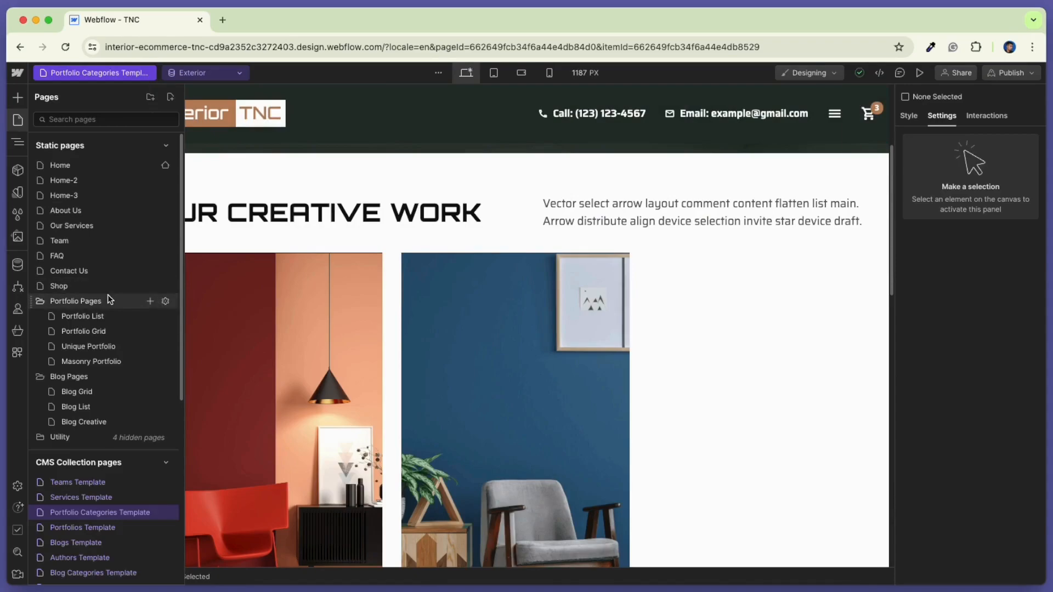
pyautogui.click(119, 347)
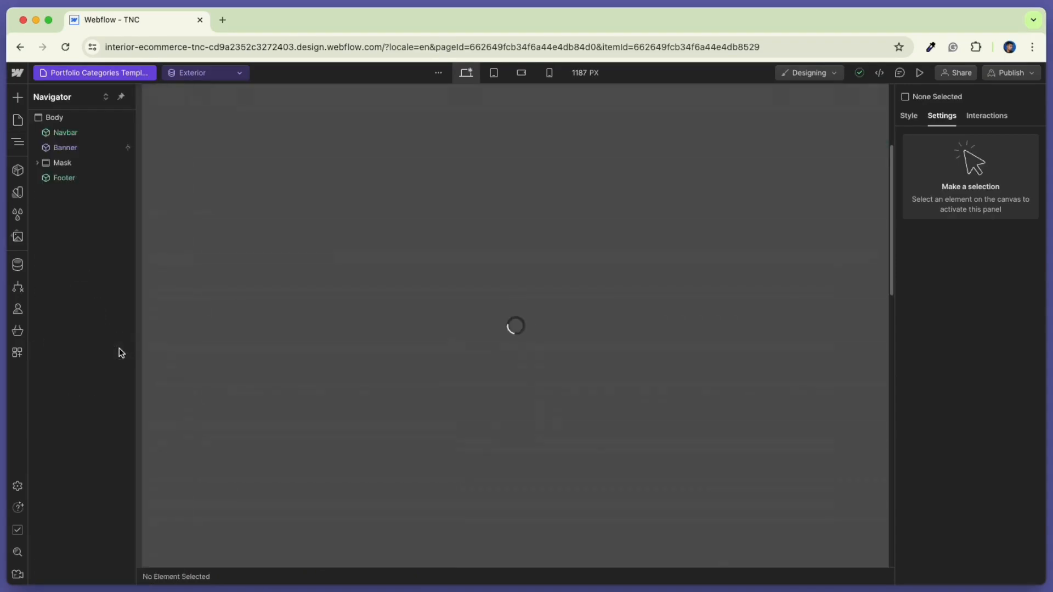
pyautogui.scroll(-6, 649, 159)
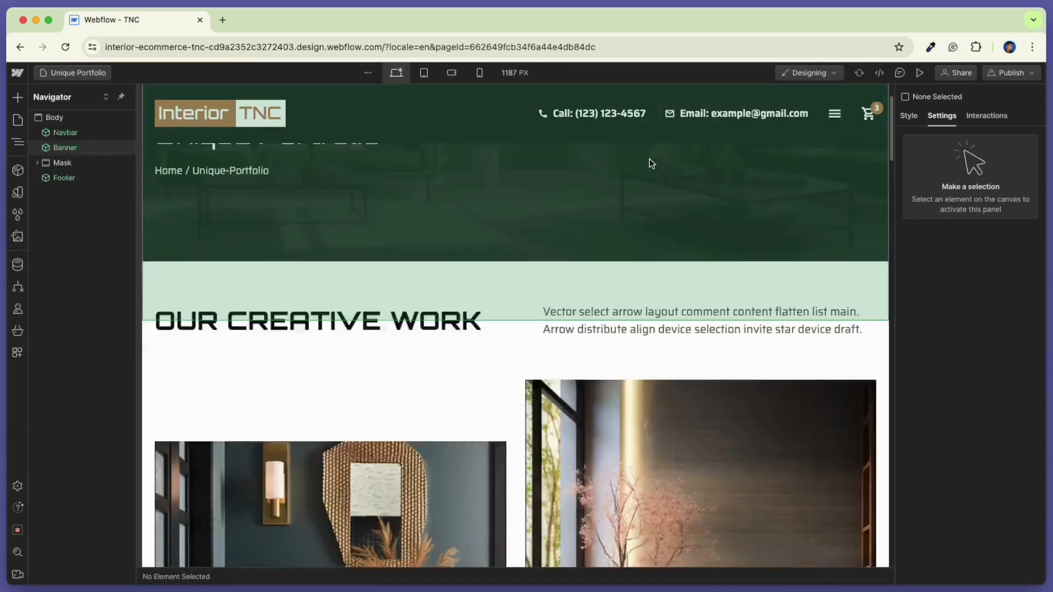
pyautogui.scroll(-10, 649, 159)
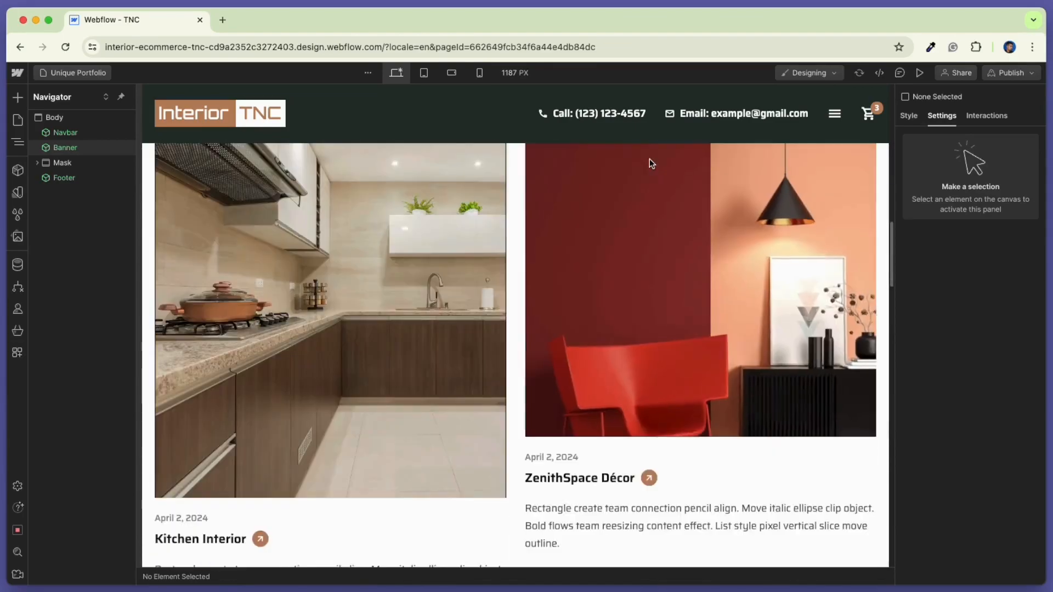
pyautogui.scroll(-10, 649, 163)
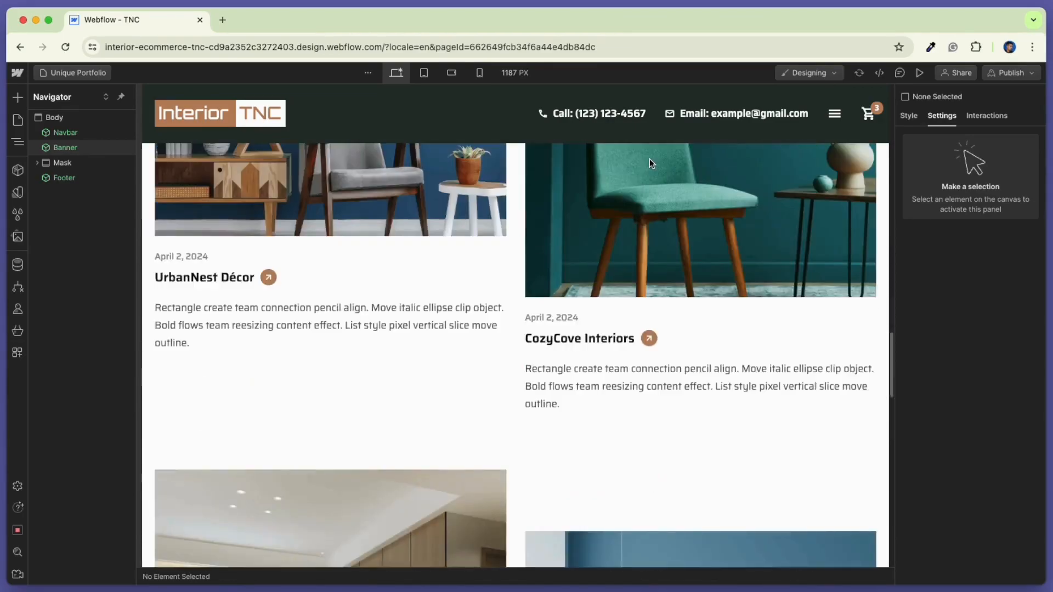
pyautogui.scroll(-8, 649, 163)
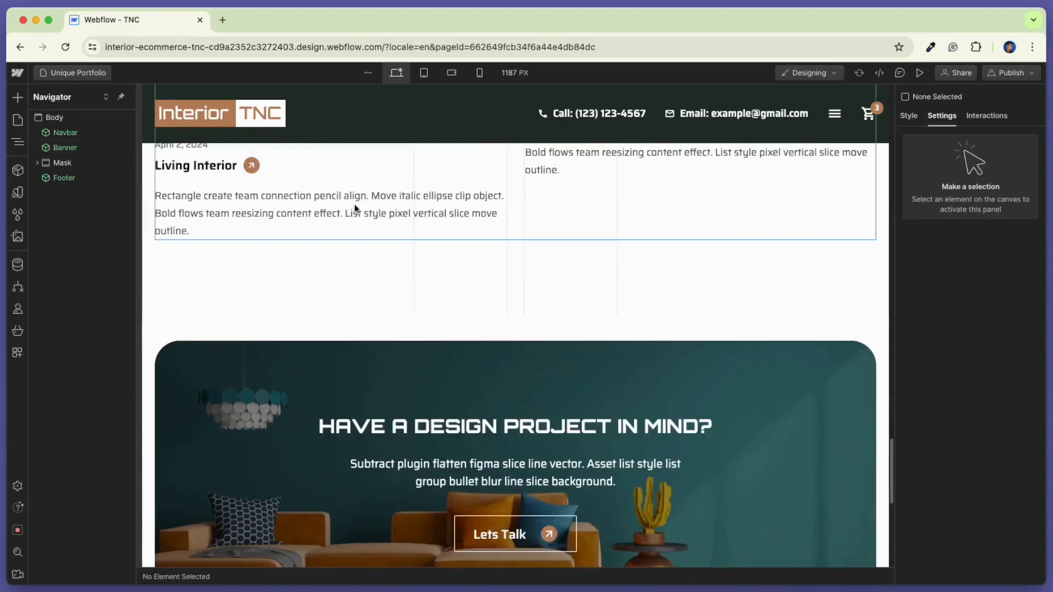
pyautogui.click(79, 163)
pyautogui.rightClick(79, 165)
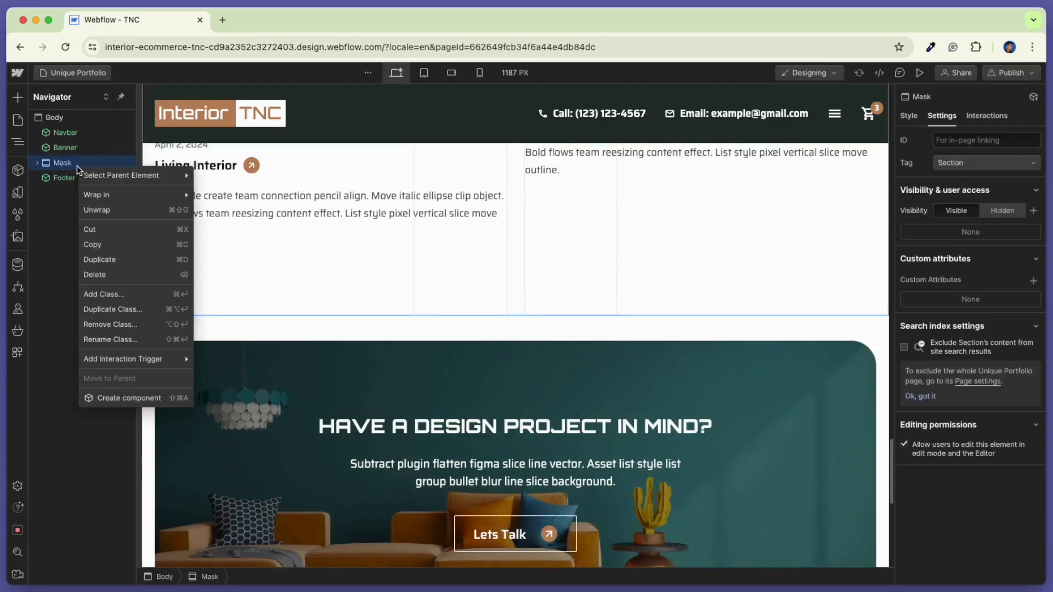
pyautogui.click(112, 248)
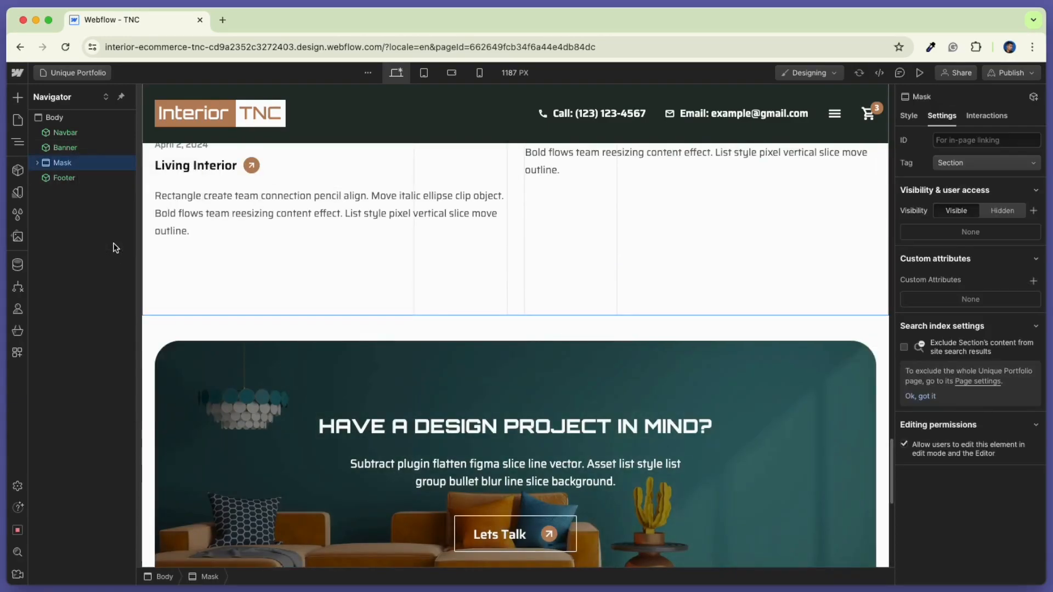
# - Replace the Mask section of the Portfolio Categories Template page with the copied one, placed between the Banner and the Footer
pyautogui.click(72, 73)
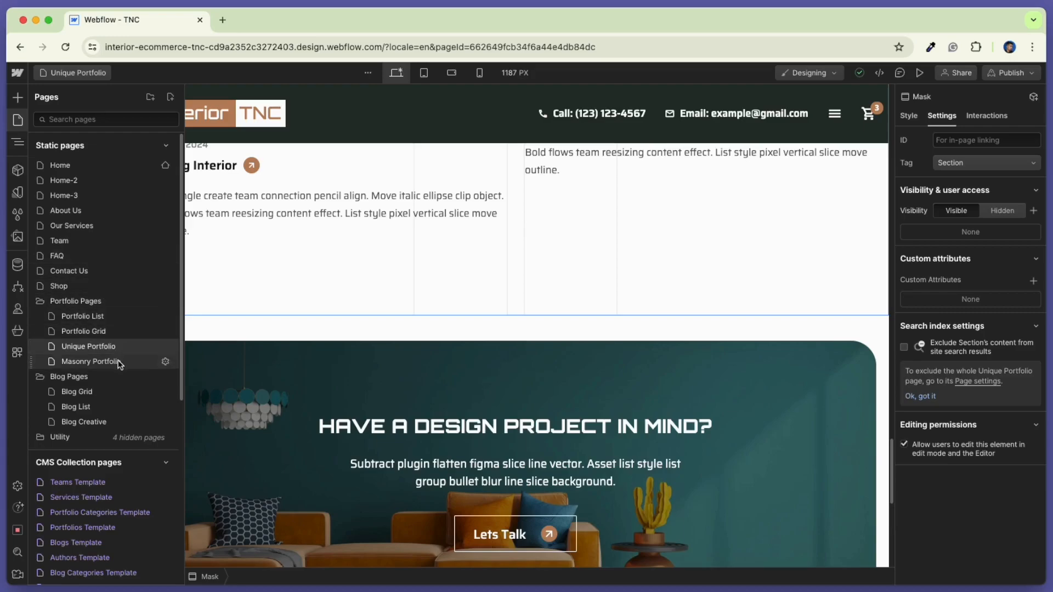
pyautogui.click(102, 512)
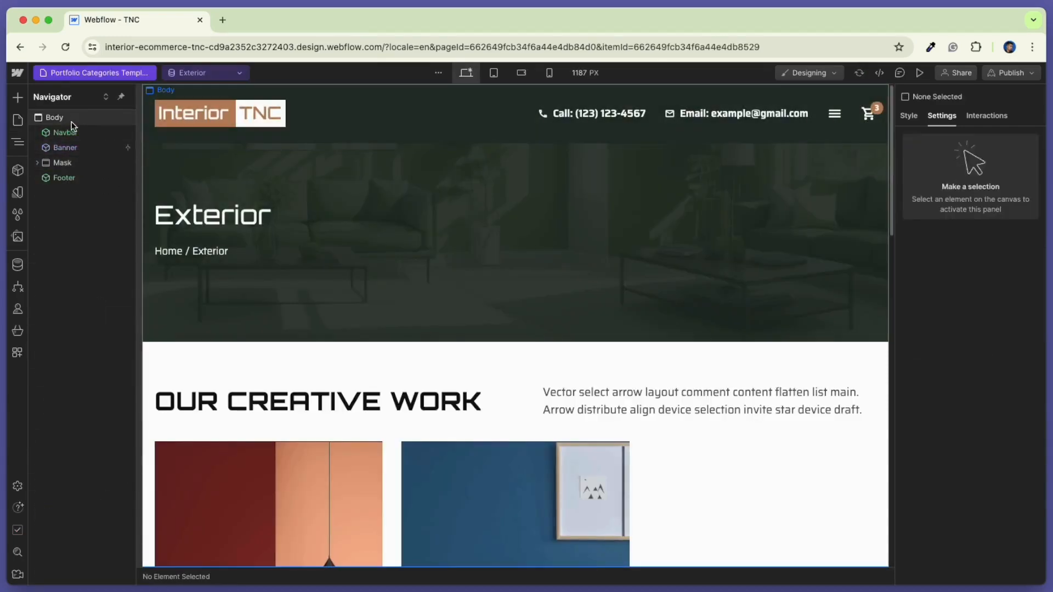
pyautogui.click(71, 122)
pyautogui.press('super+v')
pyautogui.click(70, 195)
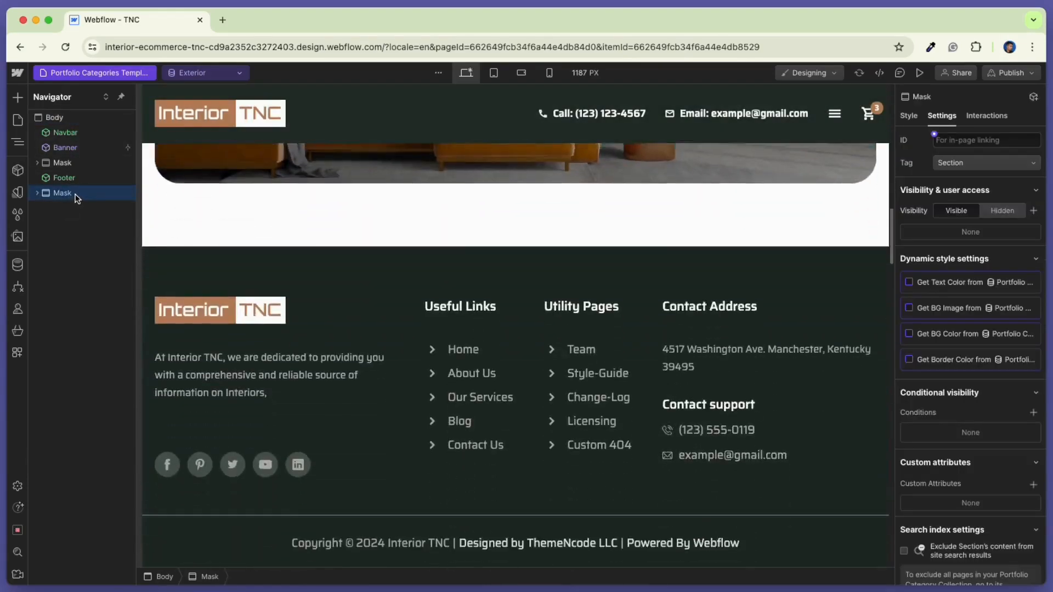
pyautogui.moveTo(67, 196); pyautogui.dragTo(61, 163)
pyautogui.rightClick(61, 163)
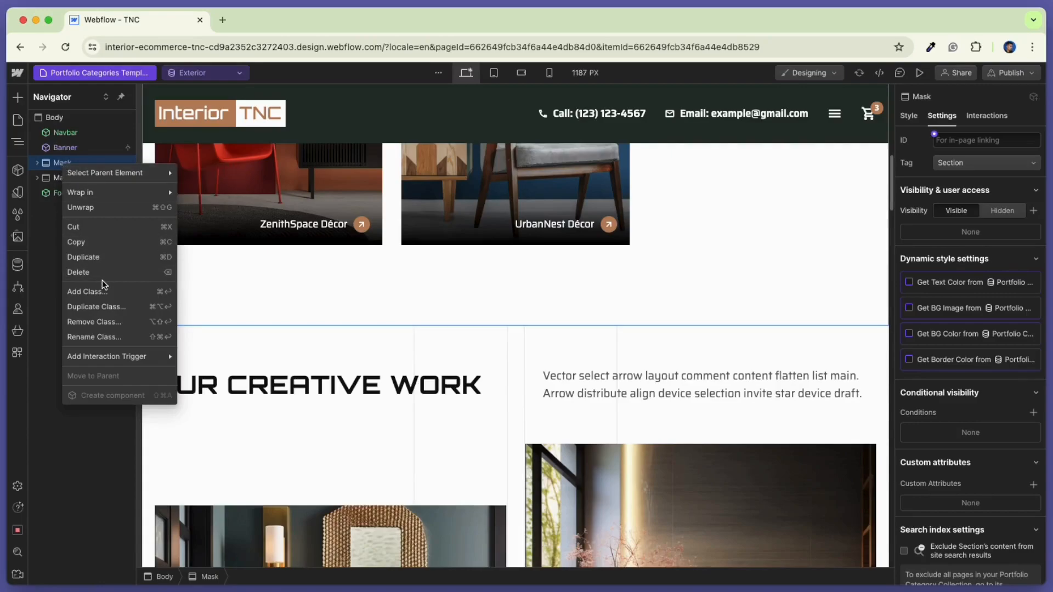
pyautogui.click(101, 272)
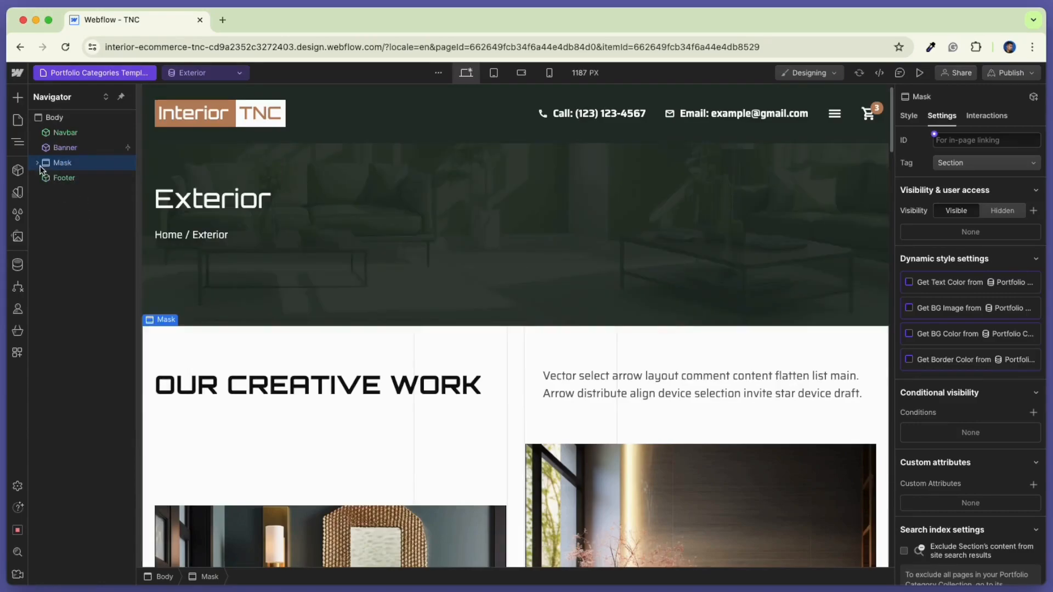
# - Filter the first Creative Portfolio Wrapper collection list so that Category equals Current Portfolio Category
pyautogui.scroll(-10, 242, 324)
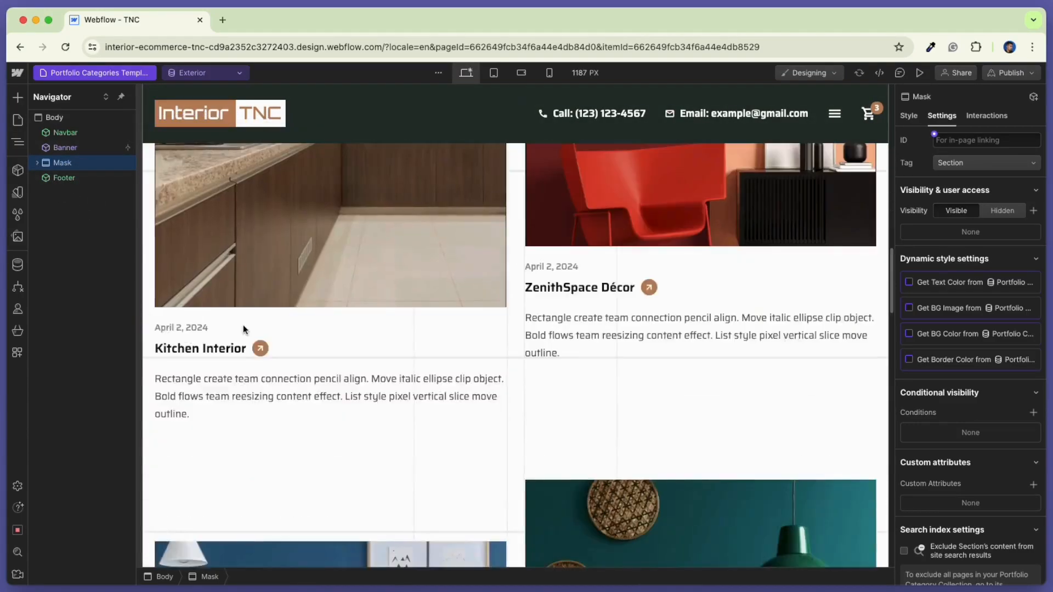
pyautogui.scroll(-4, 243, 325)
pyautogui.scroll(14, 243, 325)
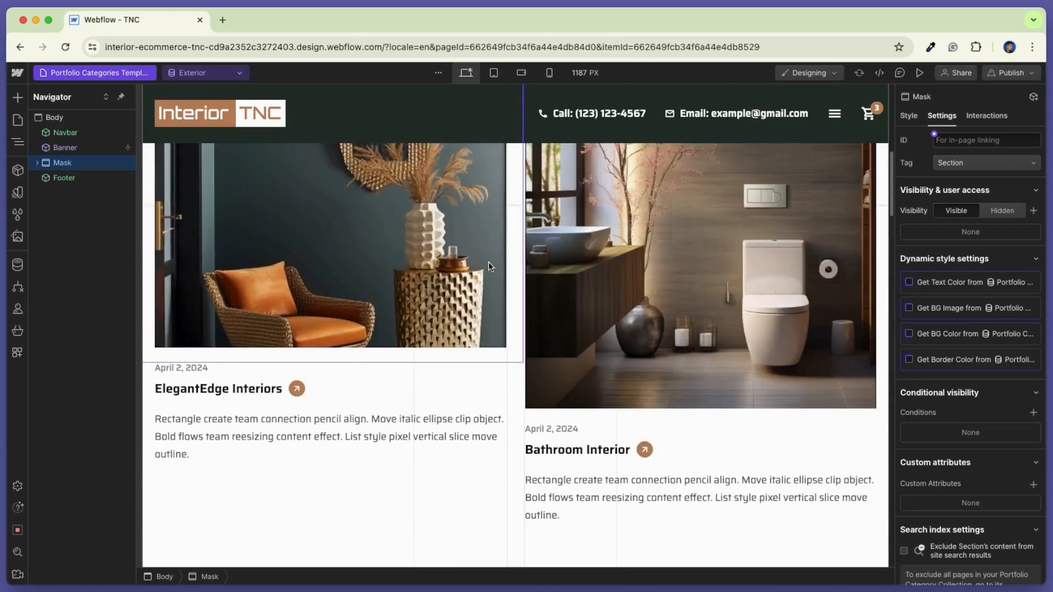
pyautogui.click(493, 262)
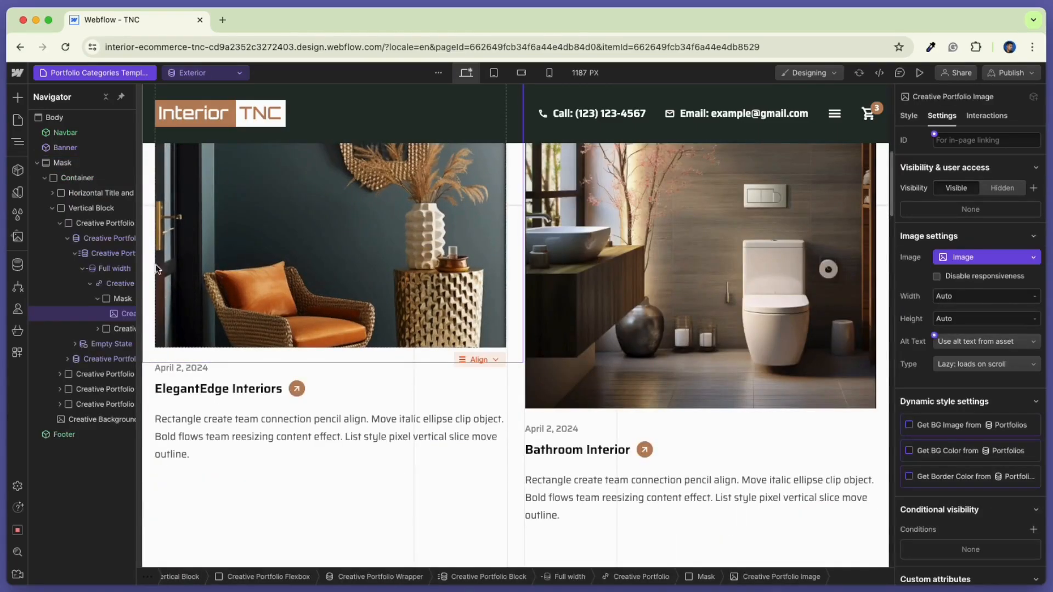
pyautogui.click(107, 242)
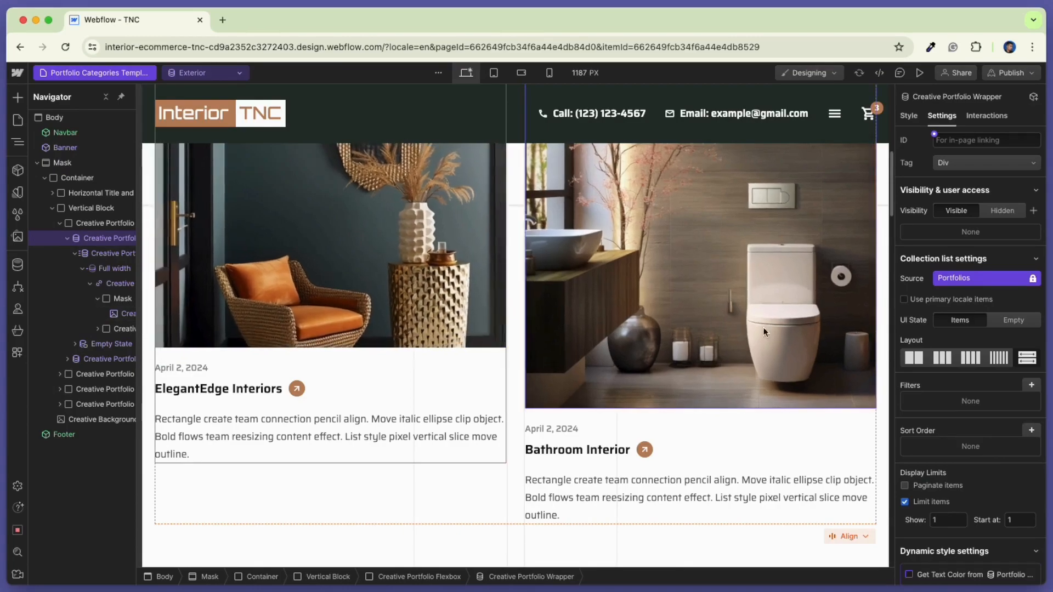
pyautogui.click(1031, 385)
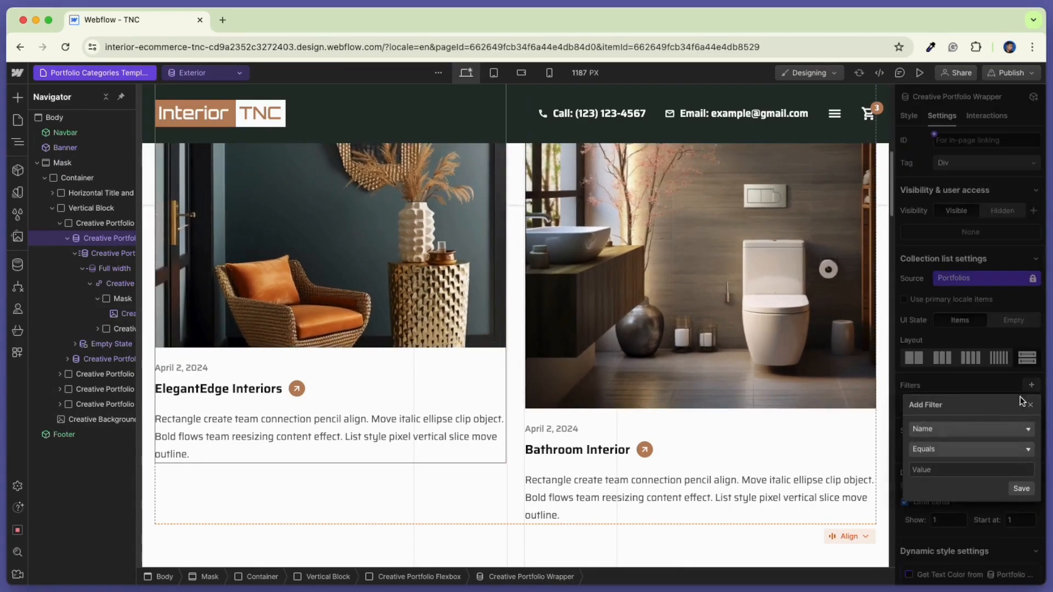
pyautogui.click(924, 437)
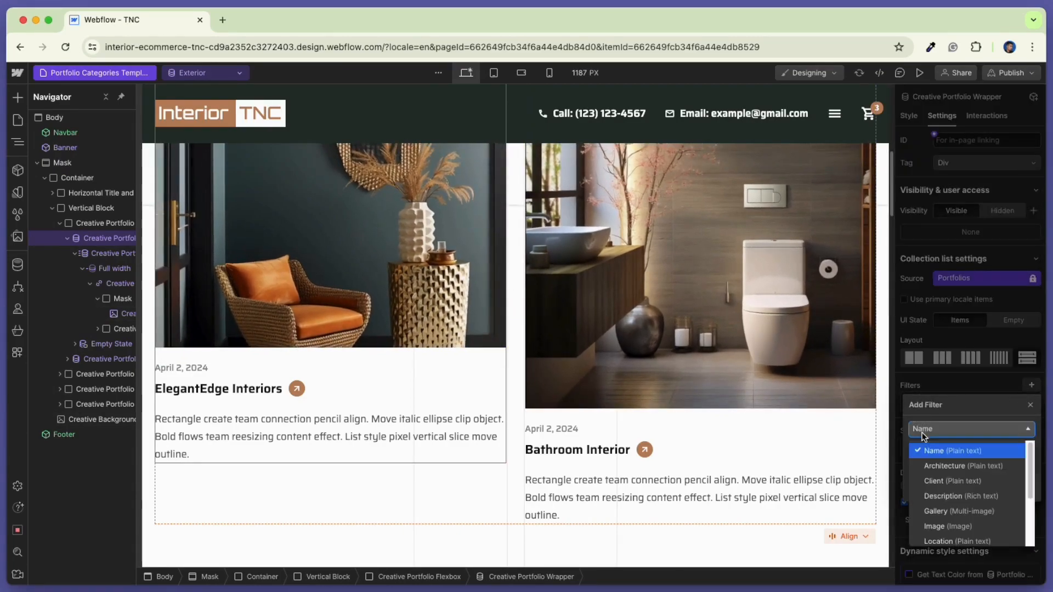
pyautogui.scroll(-3, 946, 486)
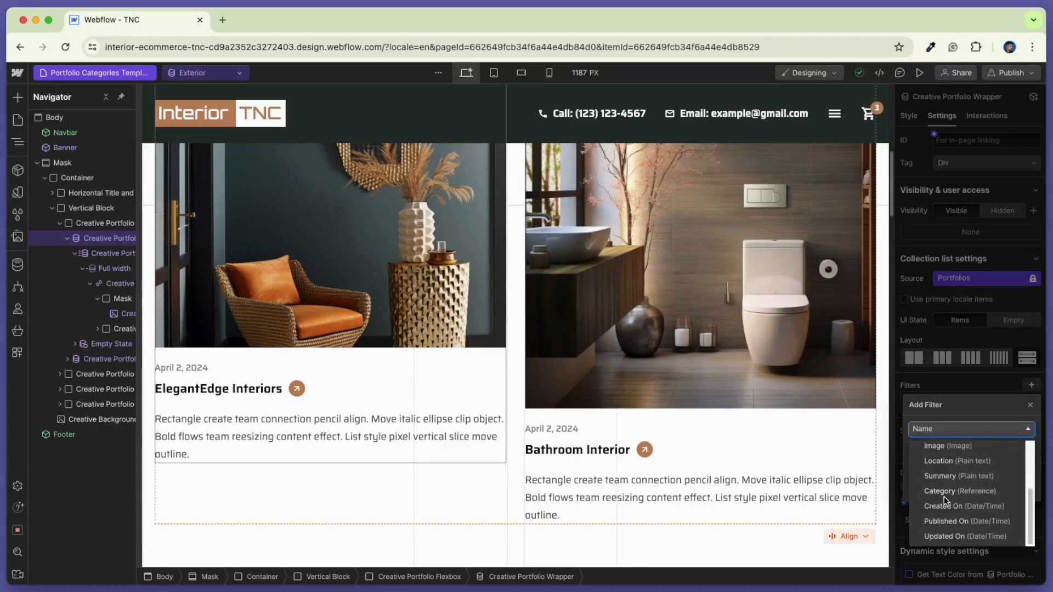
pyautogui.click(942, 491)
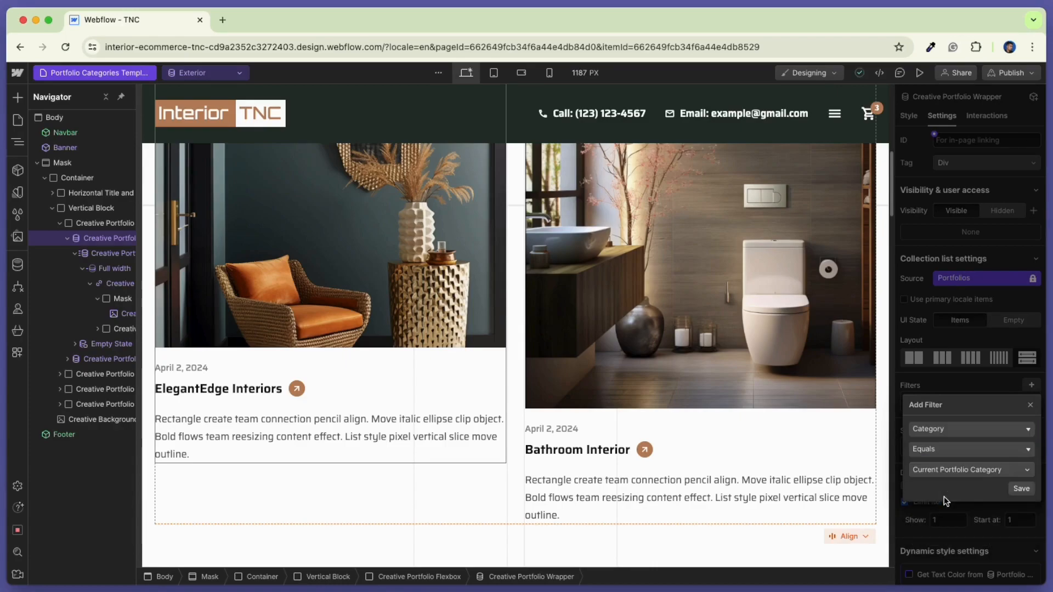
pyautogui.click(1019, 488)
# - Check the filtered portfolio section on the page and turn off Limit items for the Creative Portfolio Wrapper list
pyautogui.scroll(6, 845, 479)
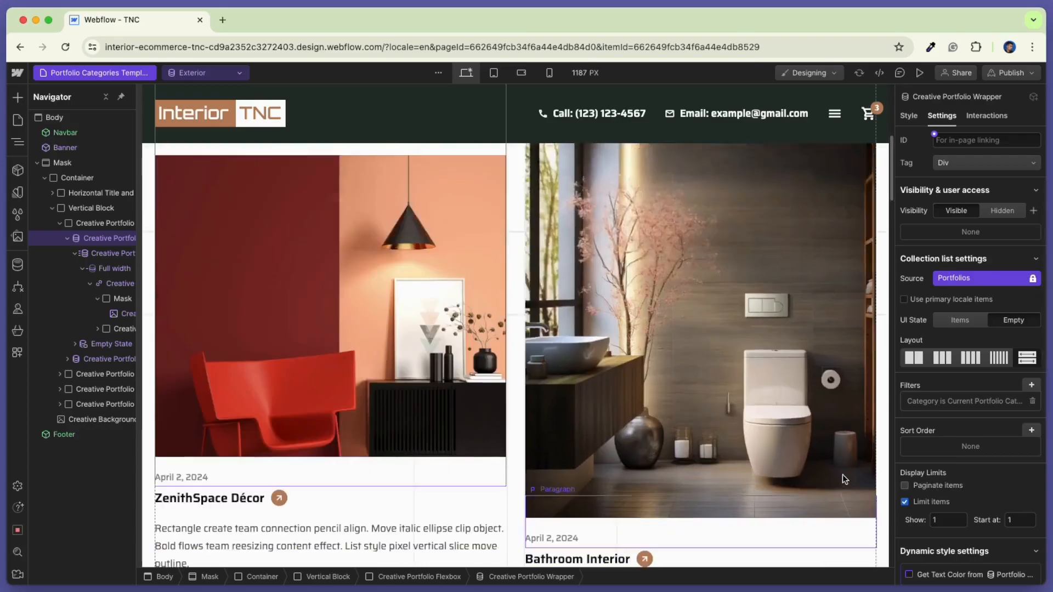
pyautogui.scroll(-8, 845, 479)
pyautogui.scroll(-10, 842, 475)
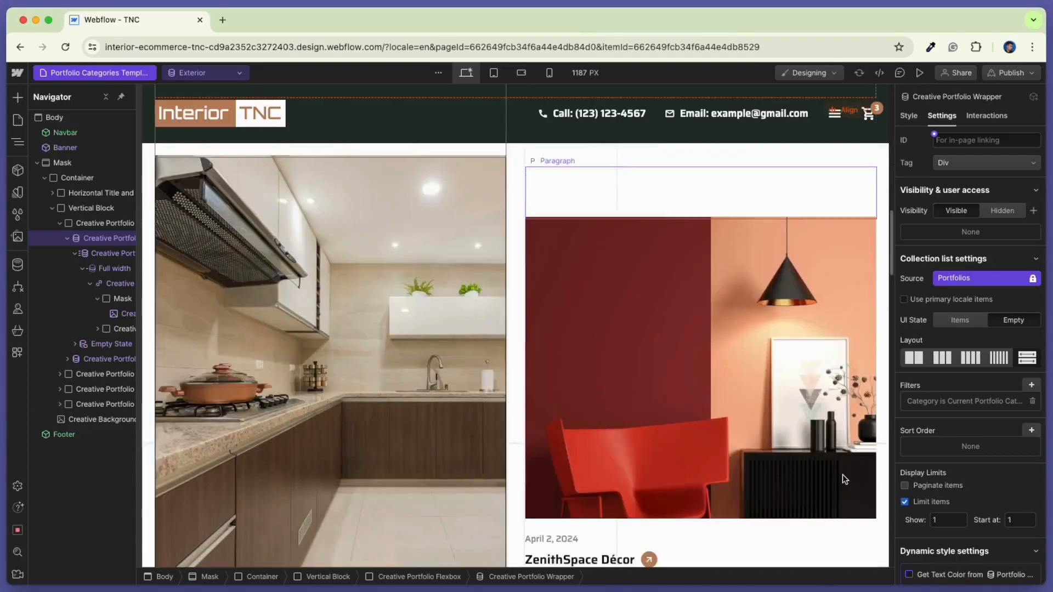
pyautogui.scroll(-5, 842, 475)
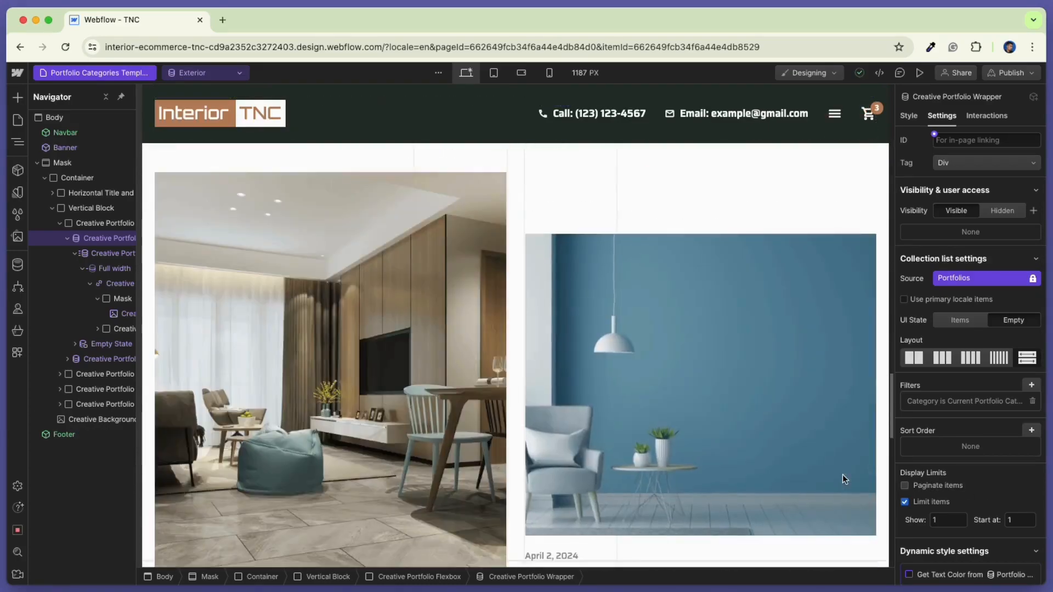
pyautogui.click(905, 502)
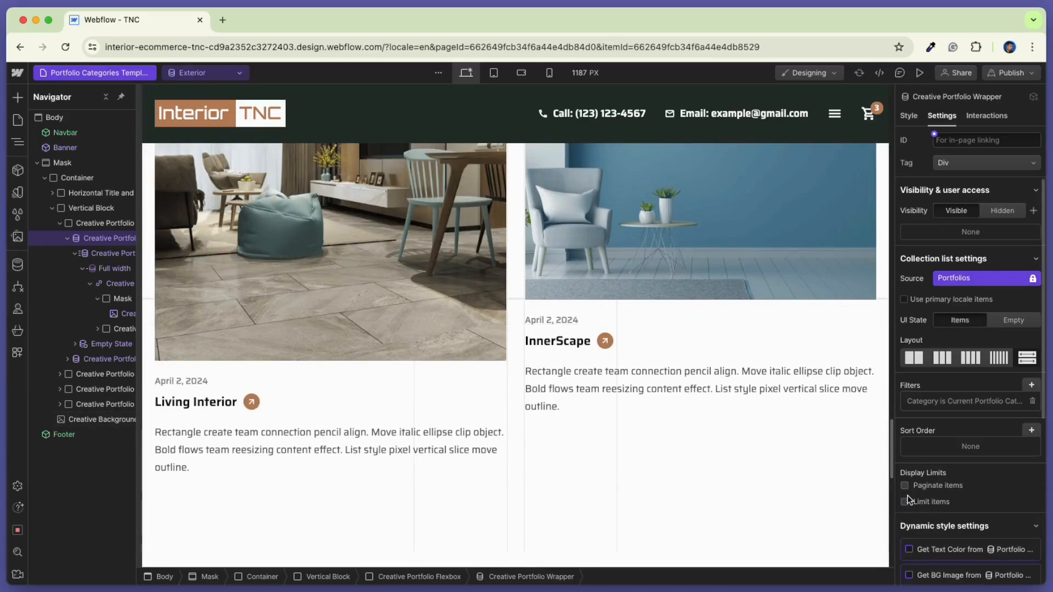